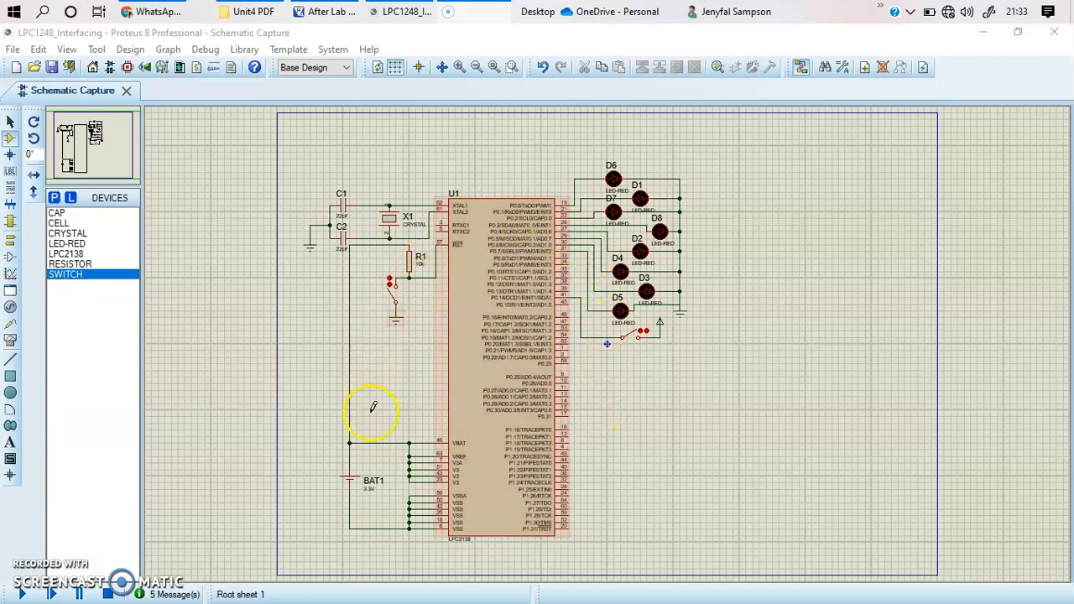
Switch to µVision to review the Lab 8.c source code, and return to the LPC1248_Interfacing schematic in Proteus
left_click(398, 18)
left_click(323, 12)
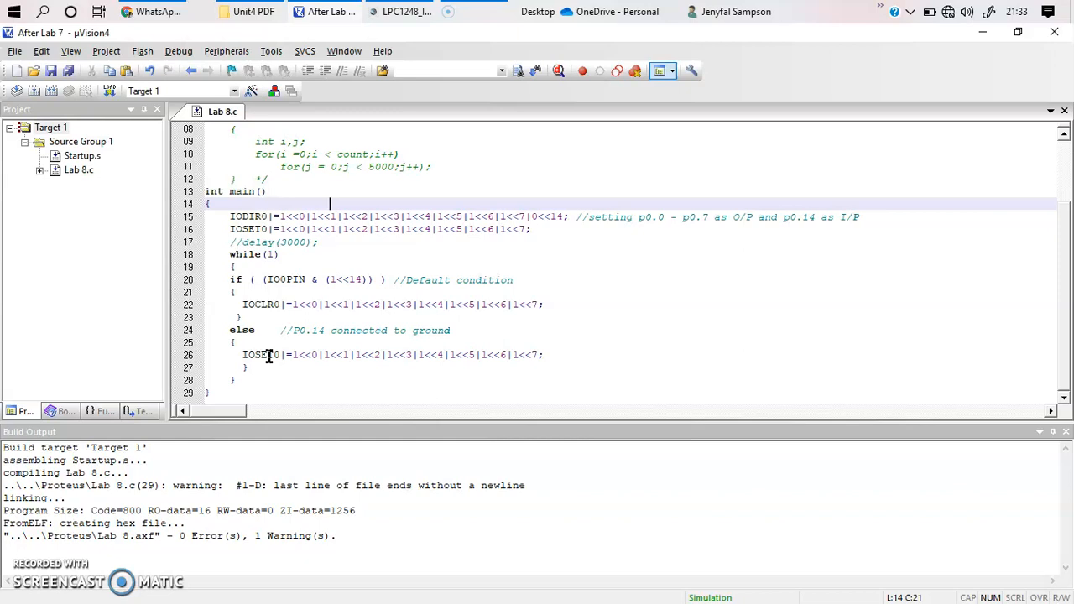
left_click(392, 16)
mouse_move(393, 17)
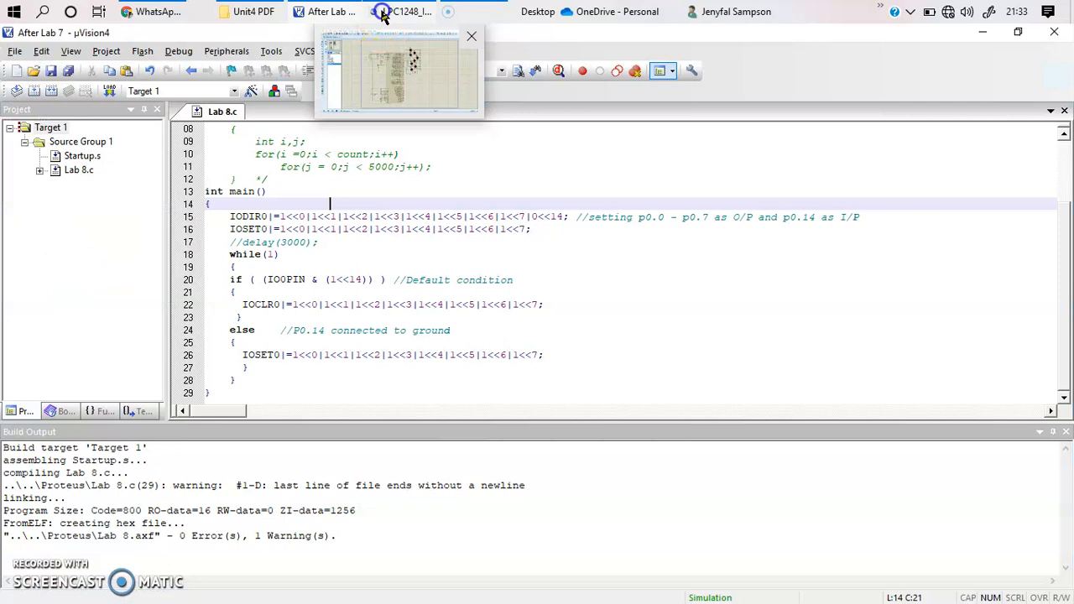
left_click(382, 15)
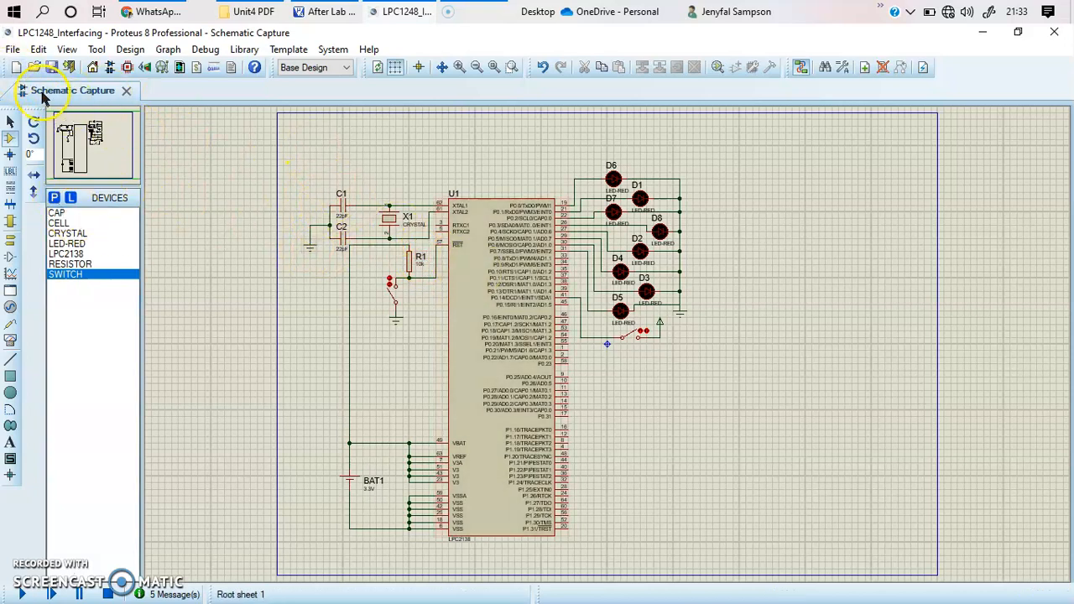
left_click(111, 73)
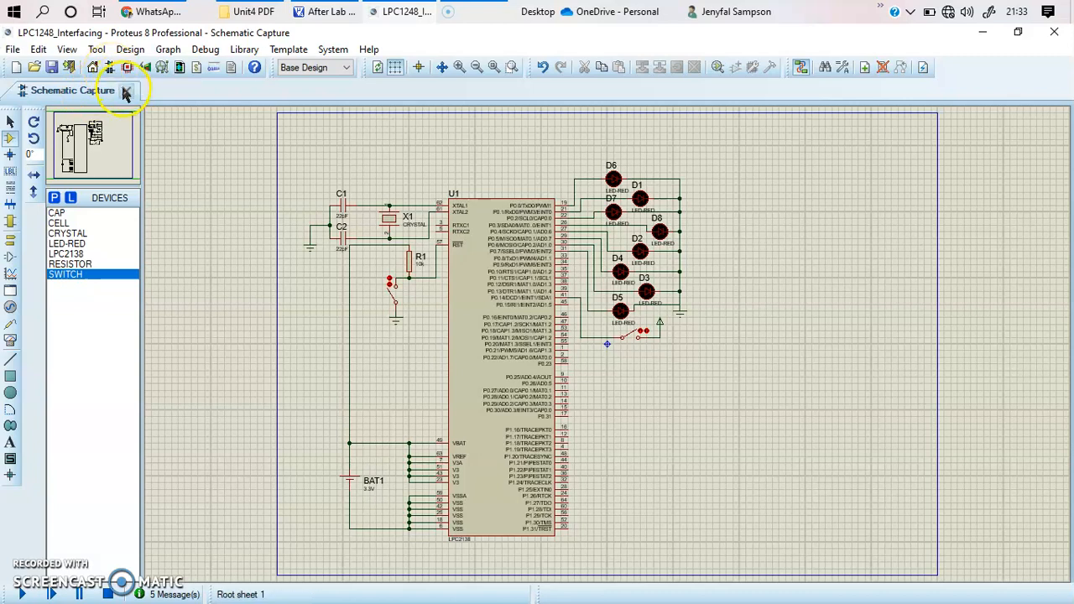
Open the device picker and search the component library for capacitor and cell, browsing the matching parts
left_click(53, 198)
left_click_drag(263, 126, 300, 125)
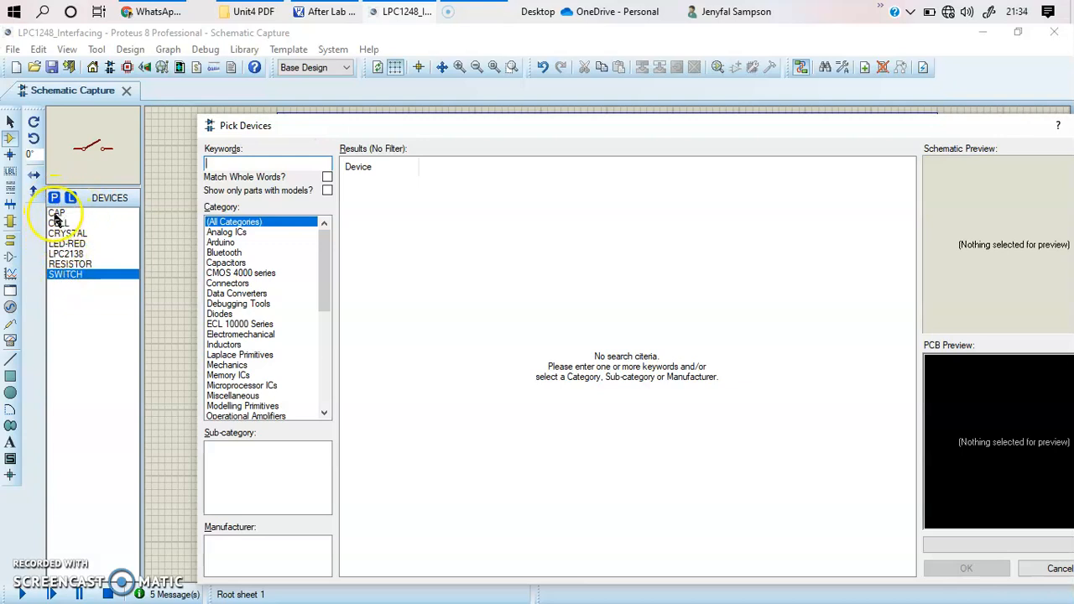
left_click(236, 165)
type("capacitor")
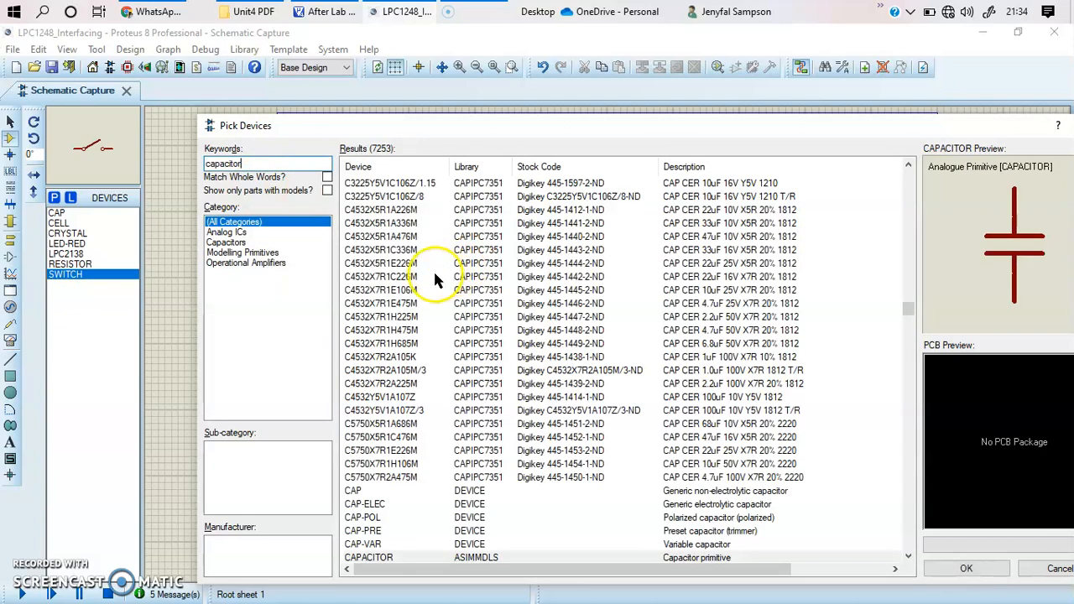
scroll(480, 299, "down", 3)
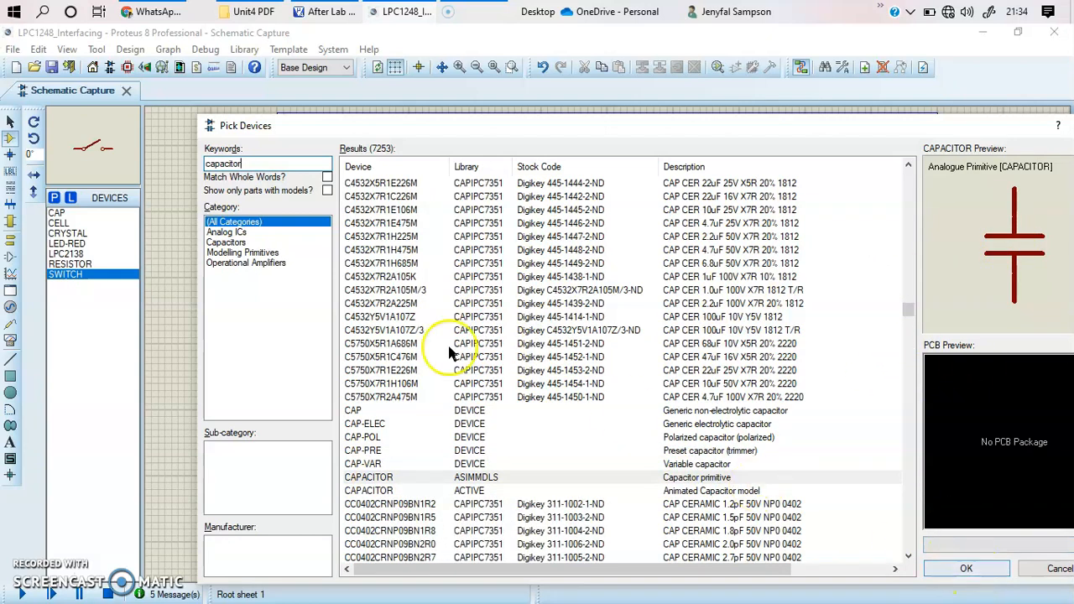
left_click_drag(245, 164, 175, 162)
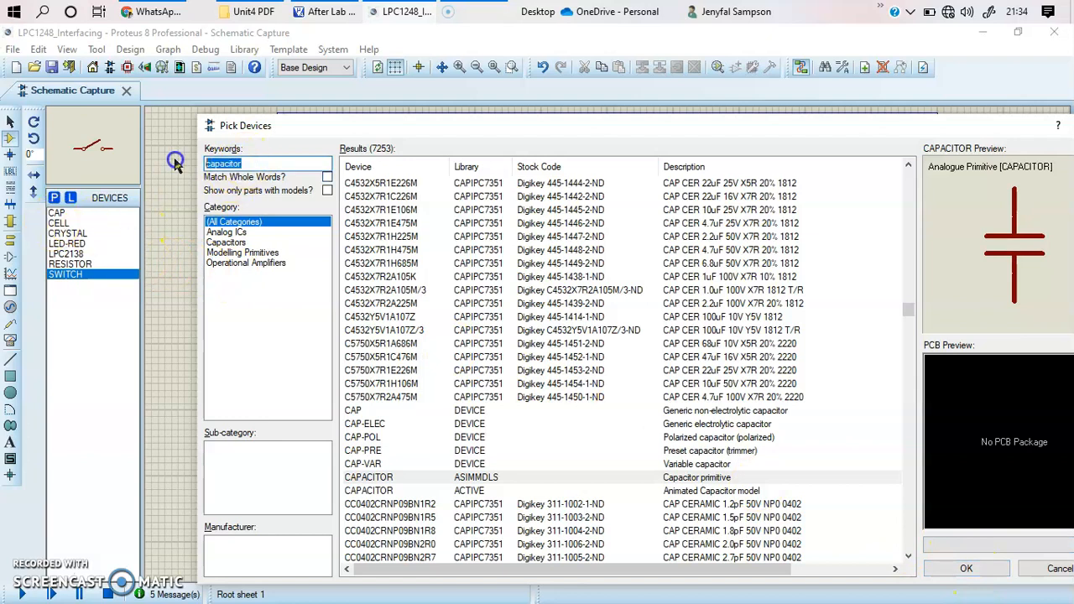
type("cell")
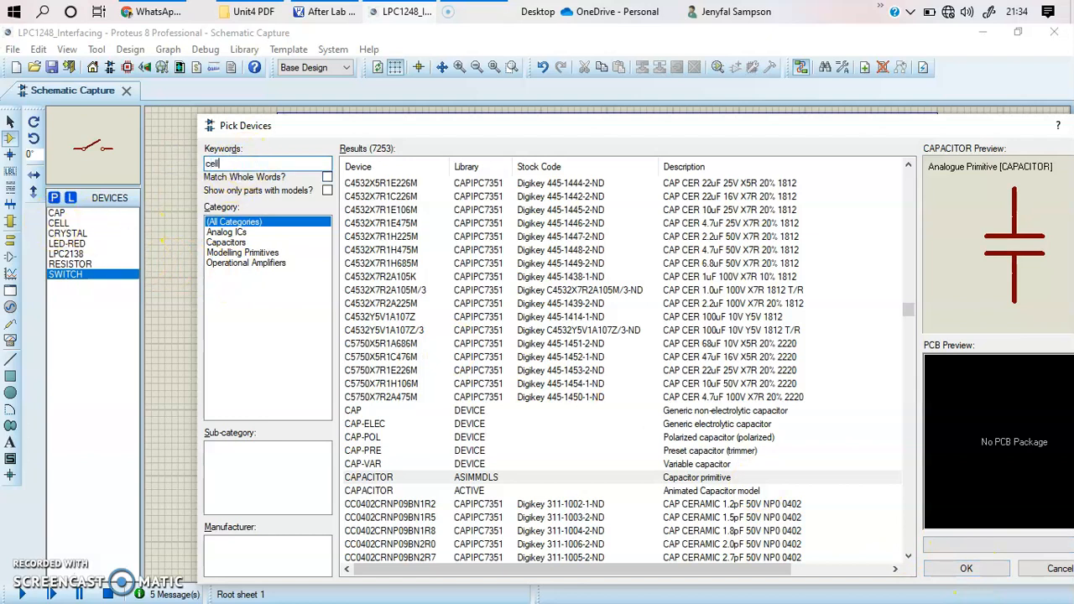
scroll(535, 280, "down", 3)
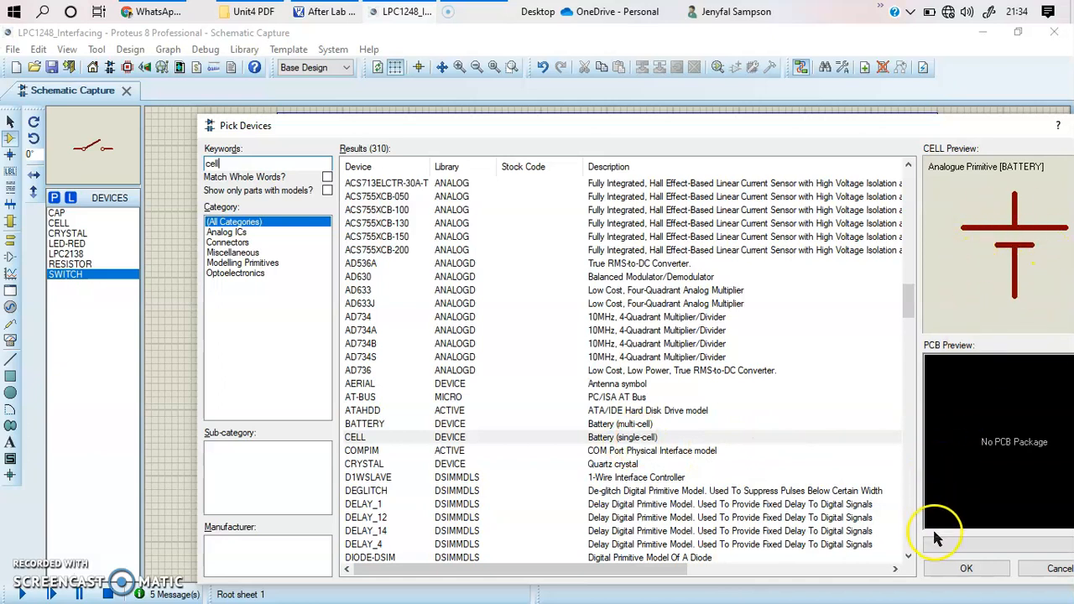
Search the component library for crystal and LED RED
left_click_drag(220, 163, 195, 163)
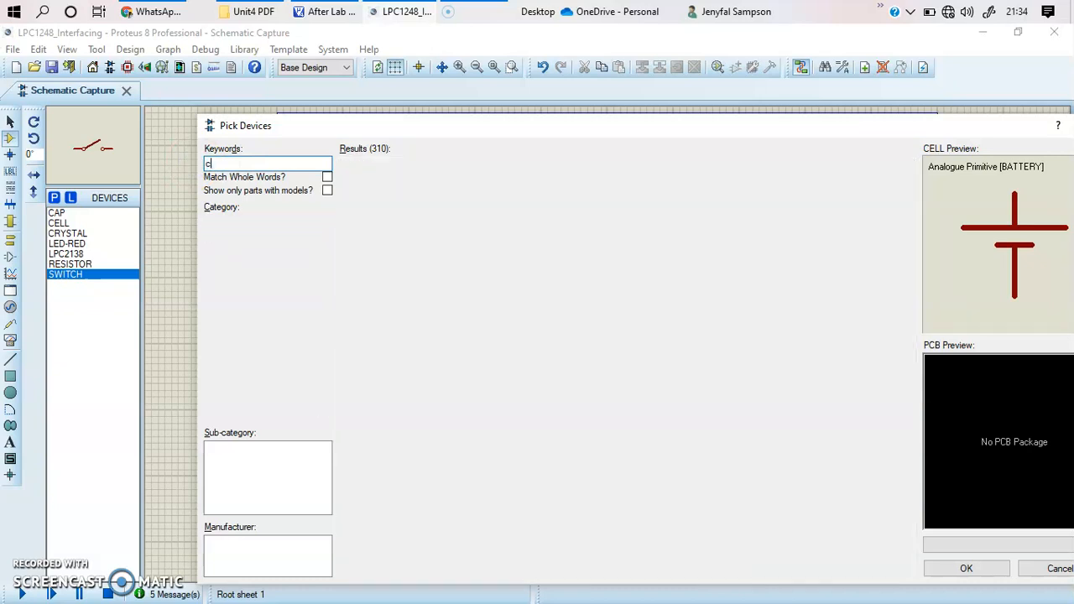
type("crystal")
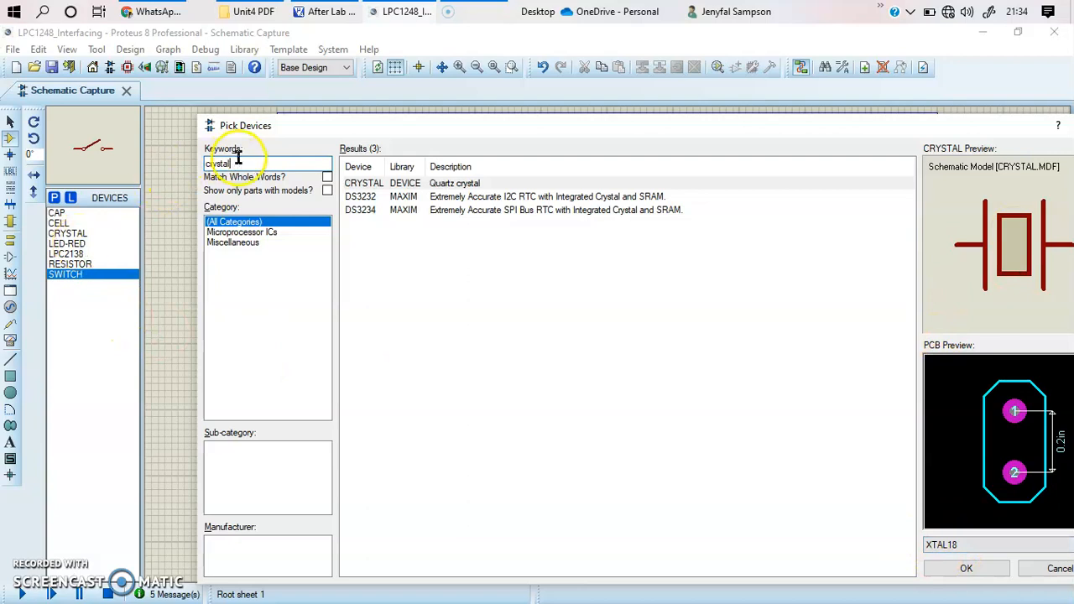
left_click_drag(236, 163, 191, 164)
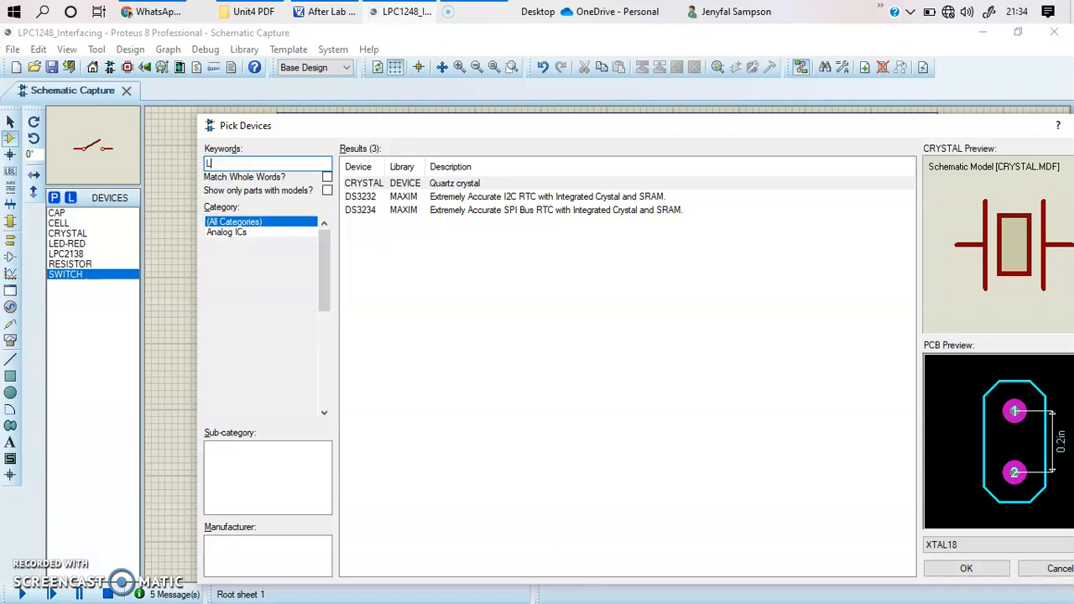
type("ED RED")
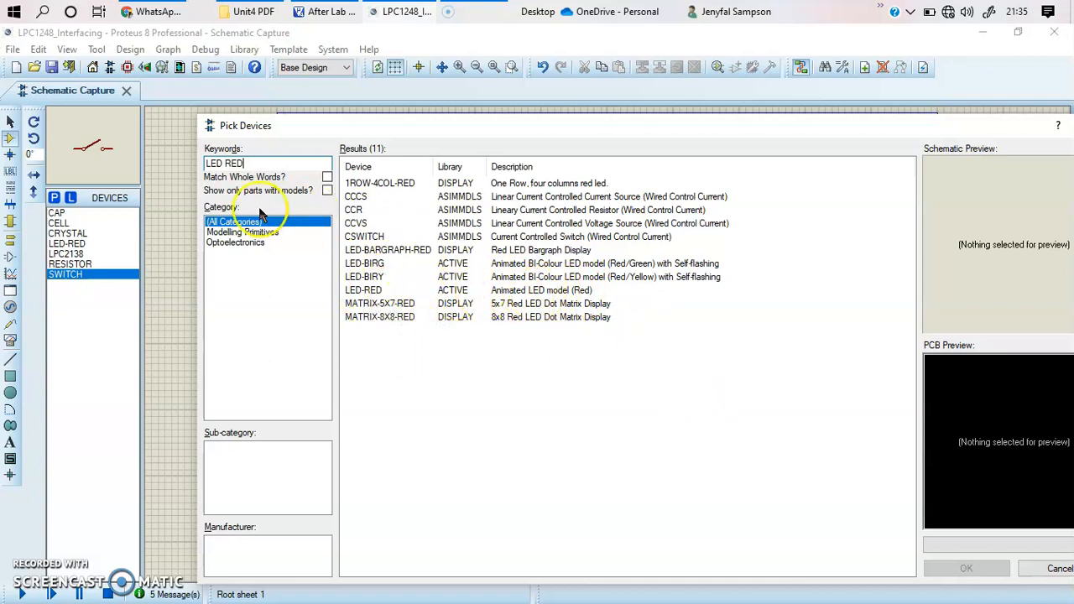
Search the component library for lpc2148, and shorten the keyword to lpc21 to list the related microcontrollers
left_click(252, 158)
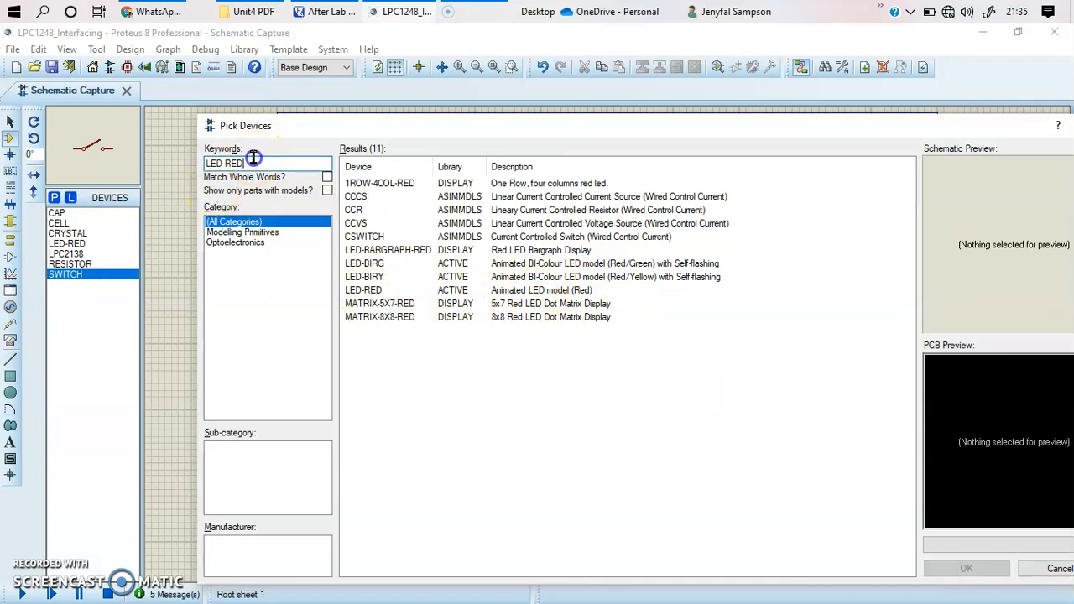
left_click_drag(252, 158, 184, 163)
type("lpc21")
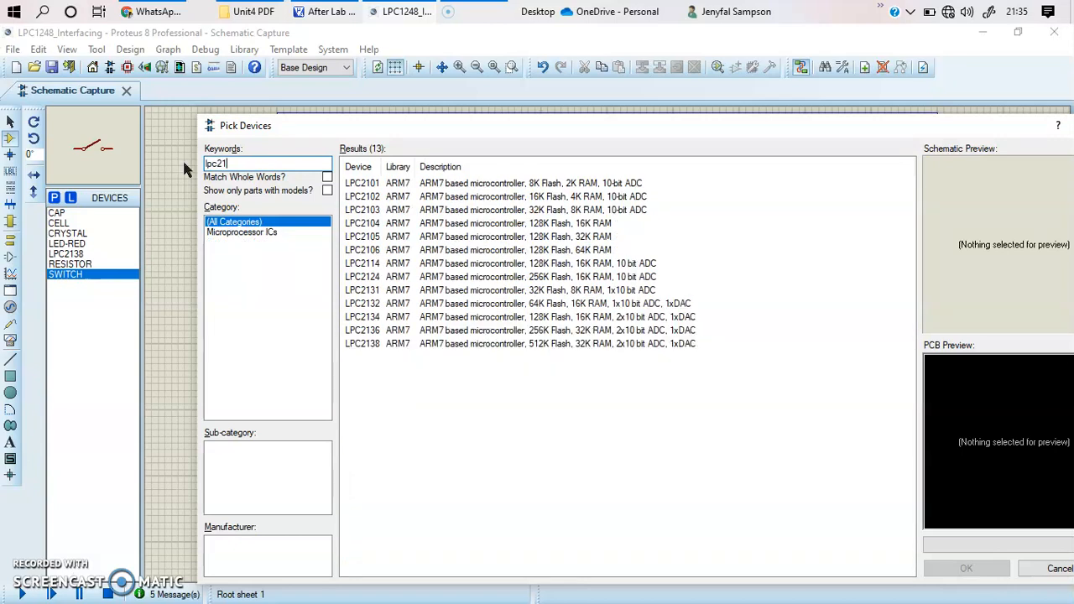
type("48")
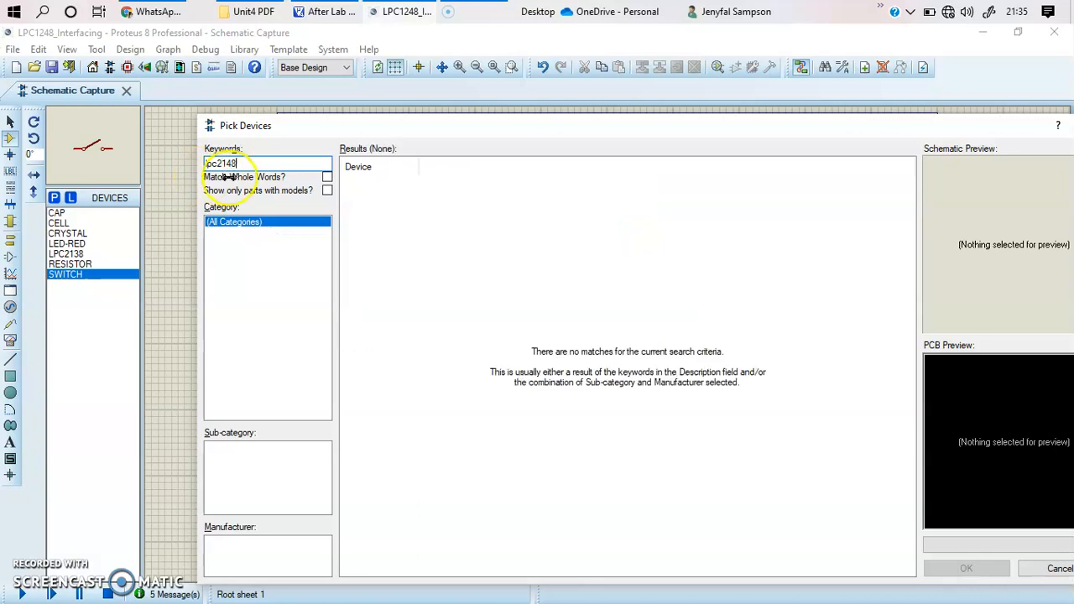
key("BackSpace")
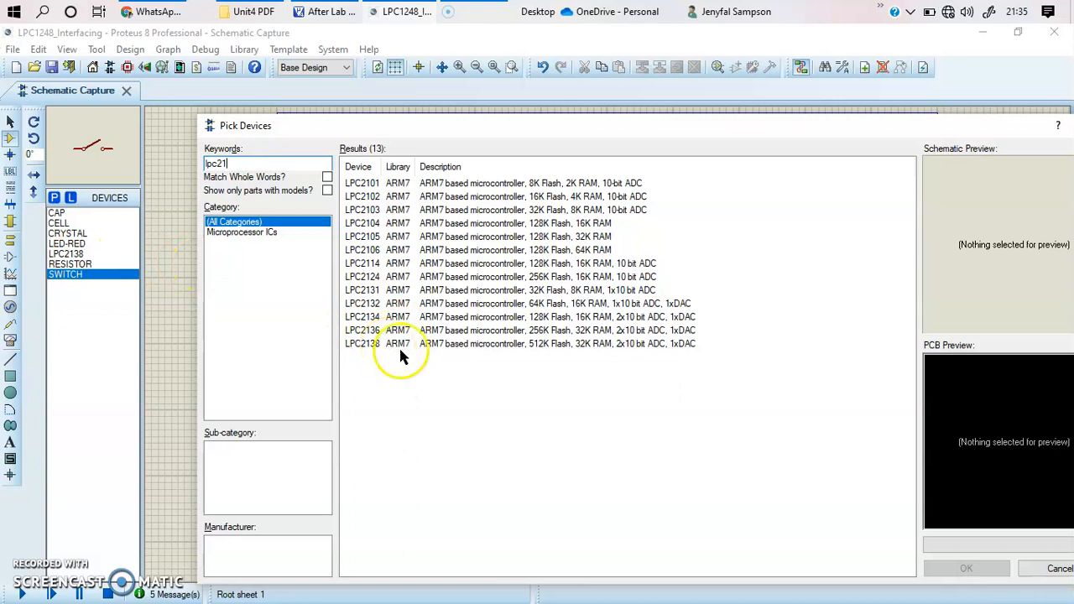
Search the component library for resistor and switch, and close the picker without adding a part
left_click_drag(257, 163, 197, 162)
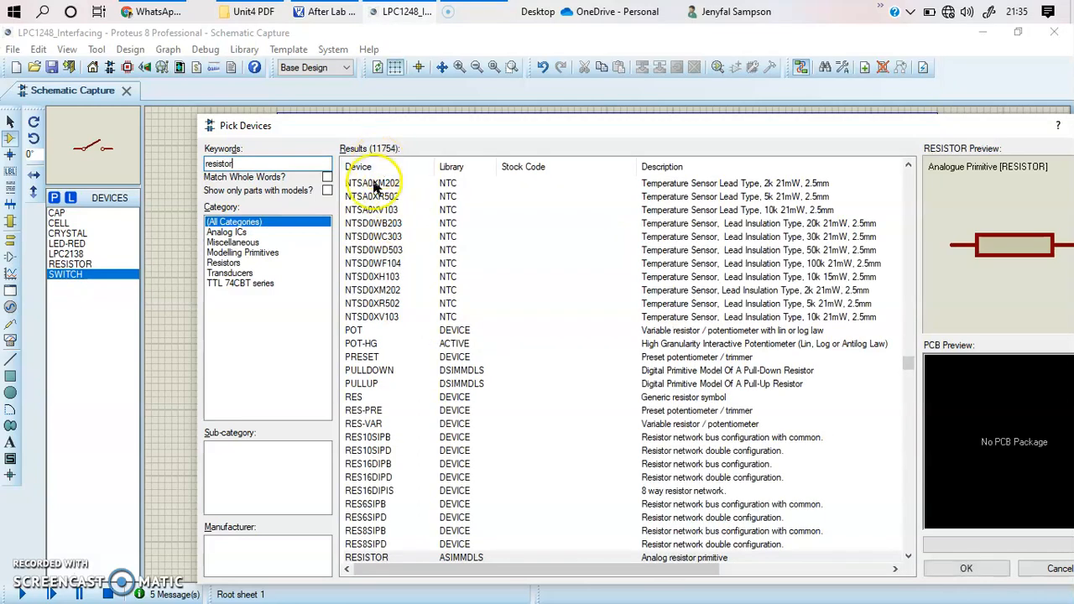
scroll(453, 334, "down", 3)
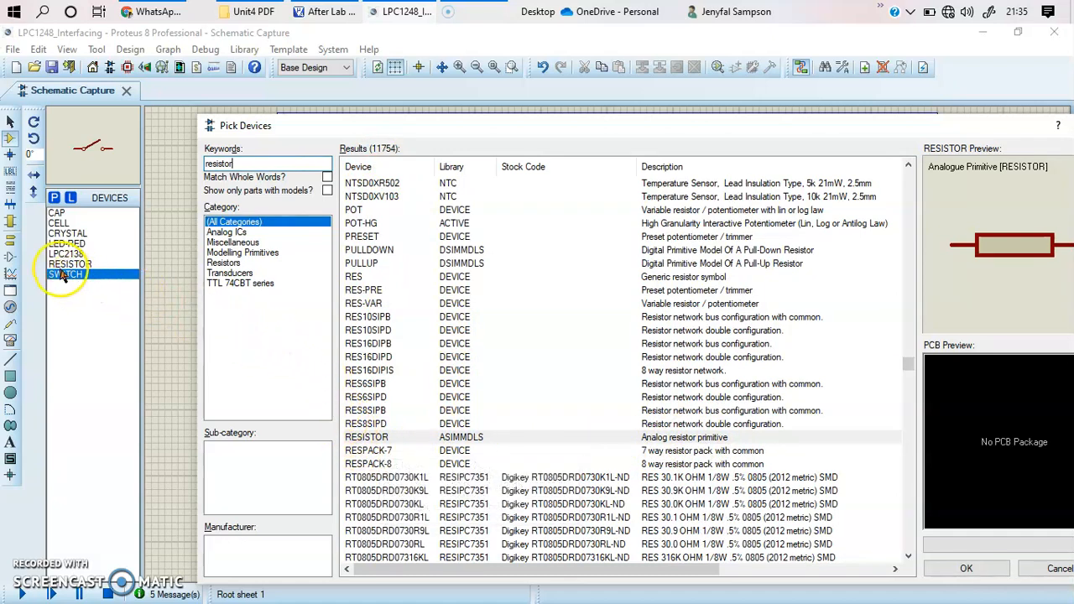
left_click_drag(243, 164, 179, 163)
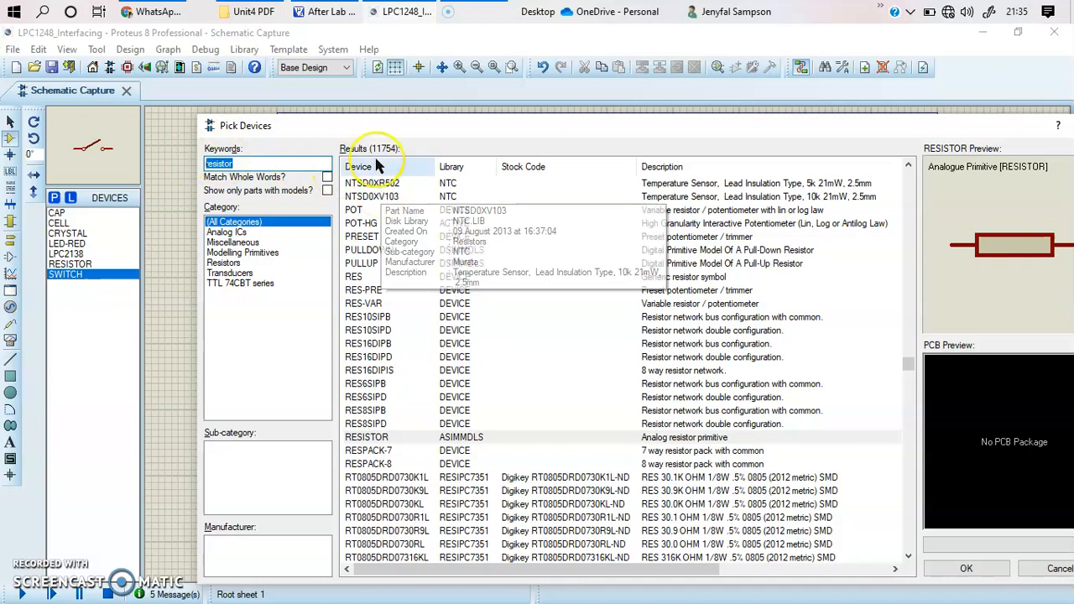
mouse_move(355, 128)
left_mouse_down()
mouse_move(636, 136)
mouse_move(358, 134)
left_mouse_up()
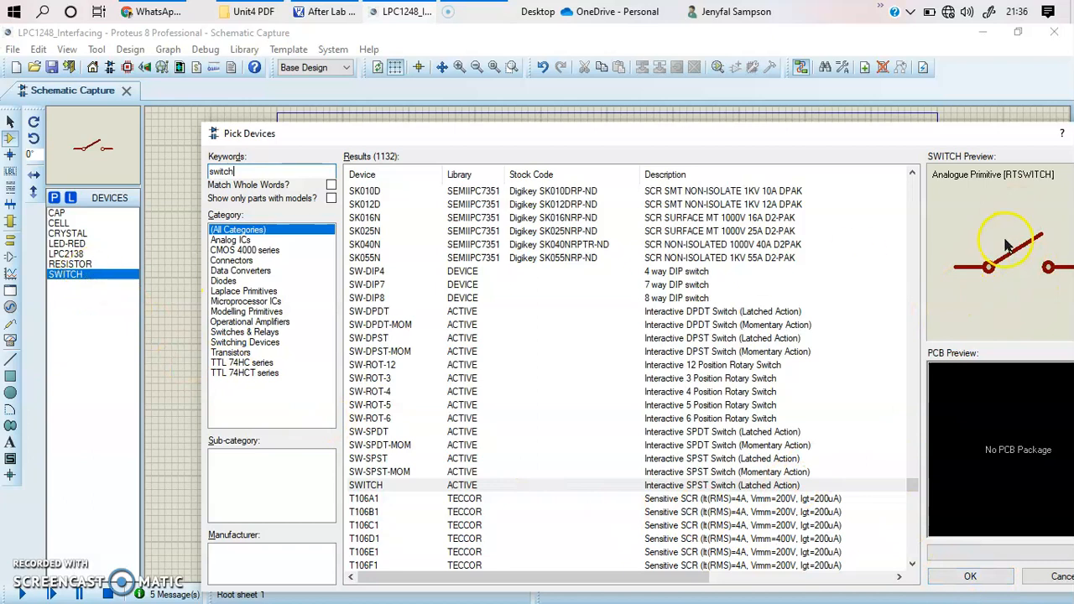
left_click(1057, 578)
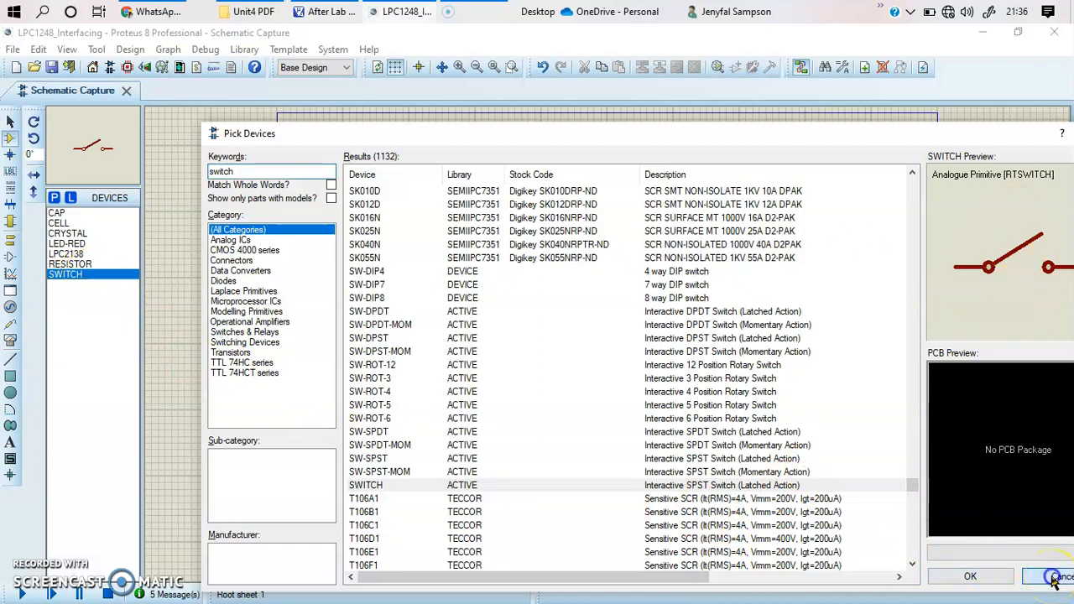
Place a CAP capacitor in the empty area between C2 and BAT1, left of U1, and rotate it anti-clockwise
left_click(57, 212)
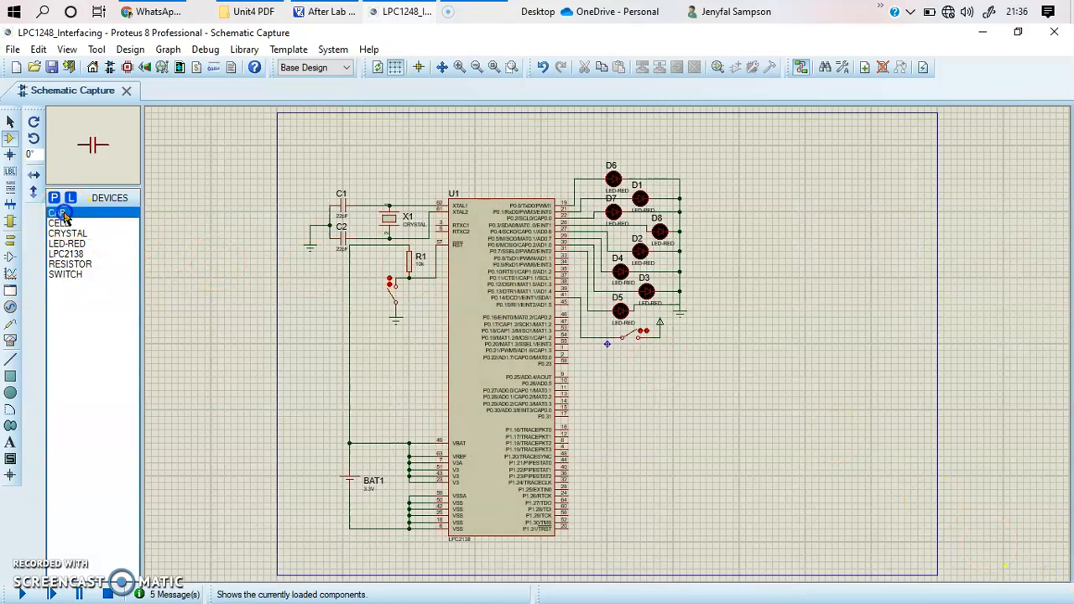
left_click(318, 316)
left_click(308, 325)
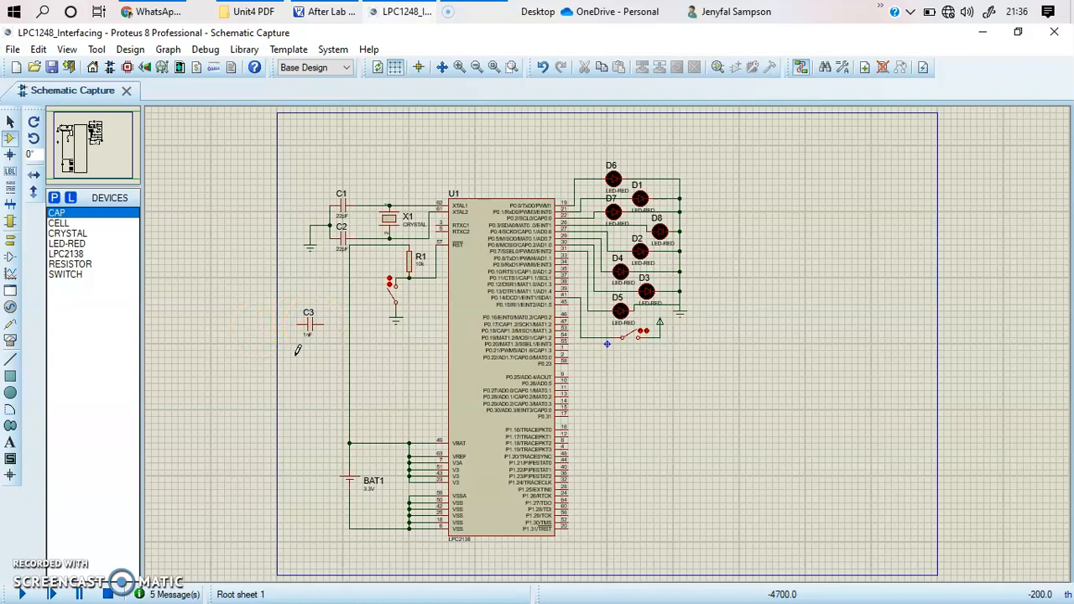
left_click(307, 342)
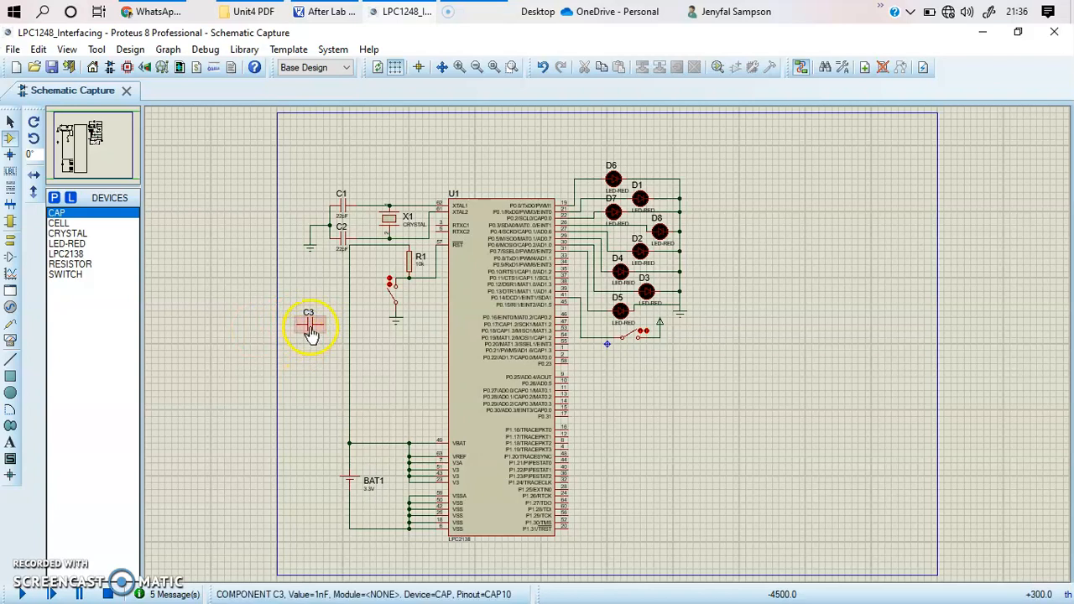
right_click(309, 330)
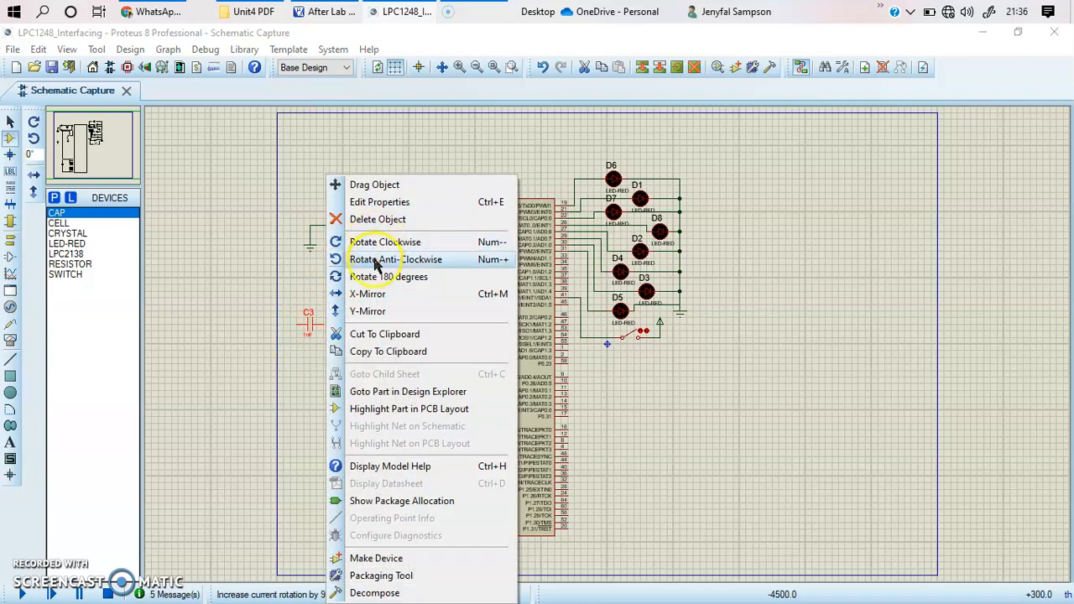
left_click(375, 261)
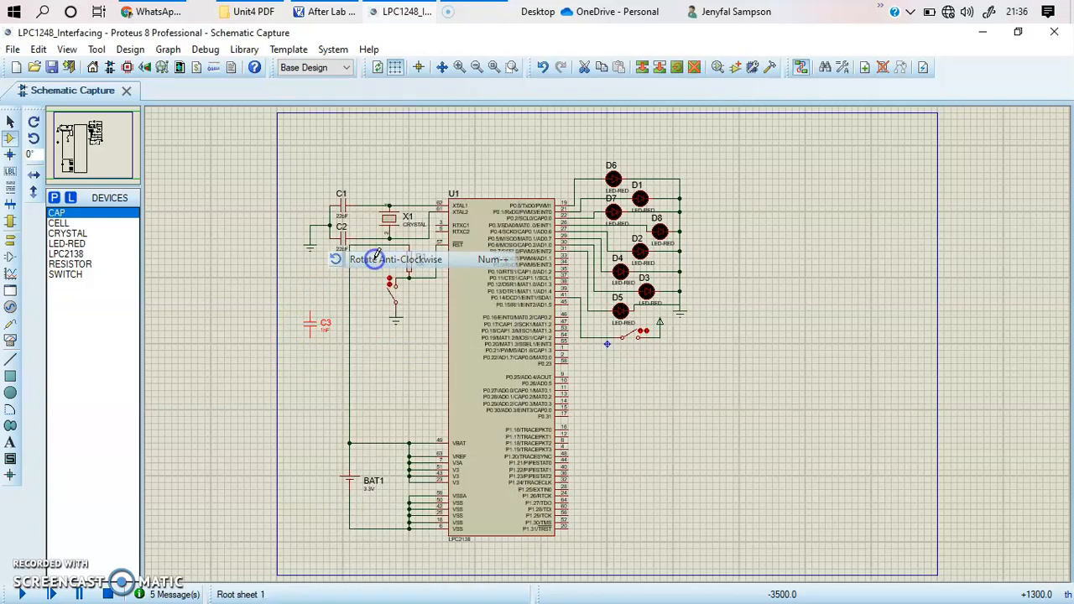
Inspect the newly placed capacitor's properties without changing them, and delete that capacitor from the schematic
double_click(308, 332)
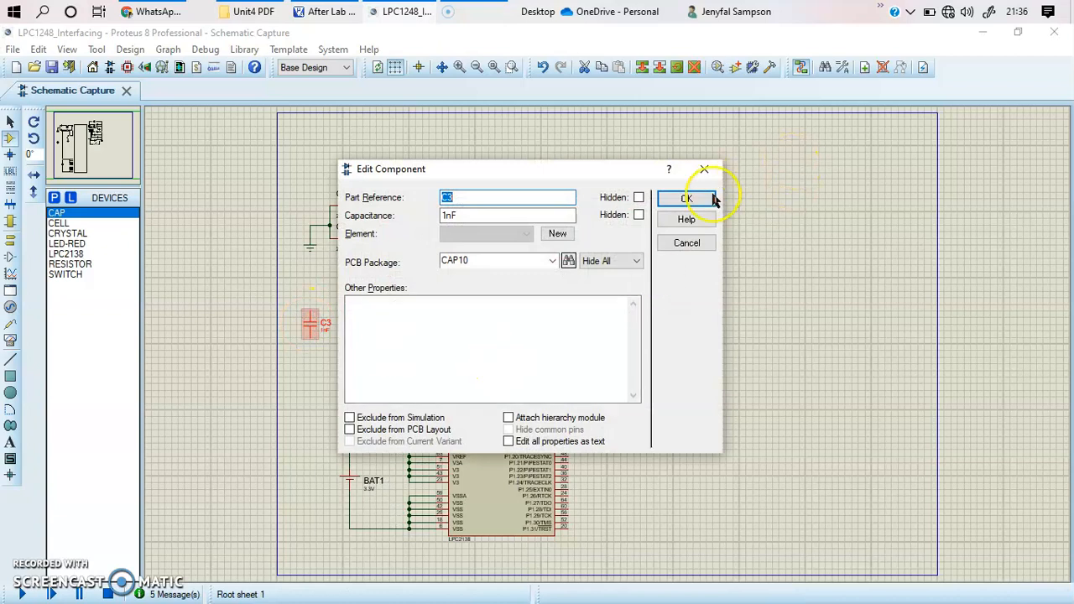
left_click(687, 243)
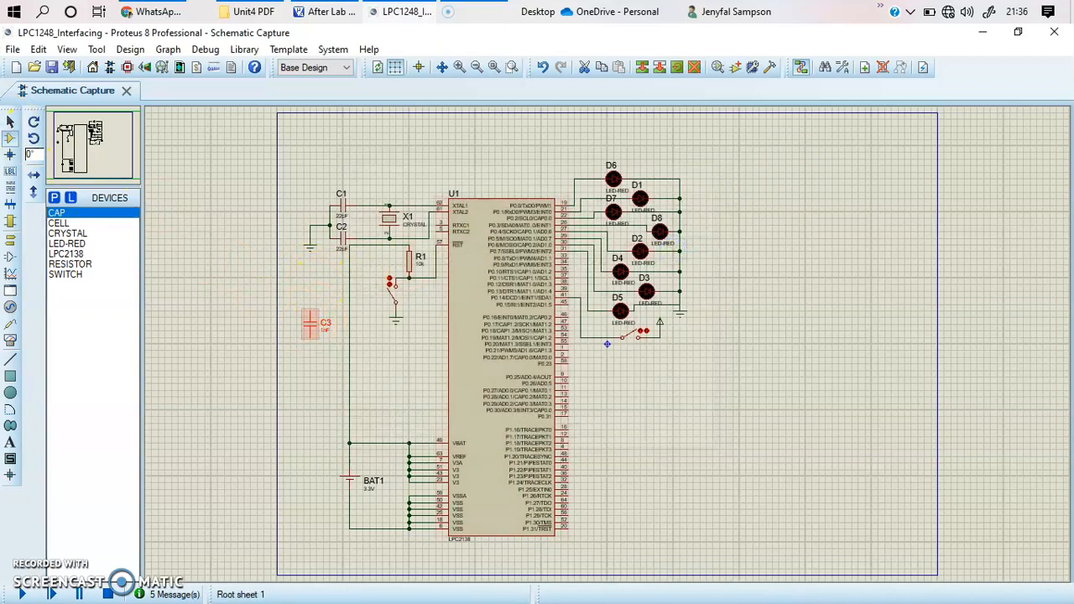
left_click(11, 126)
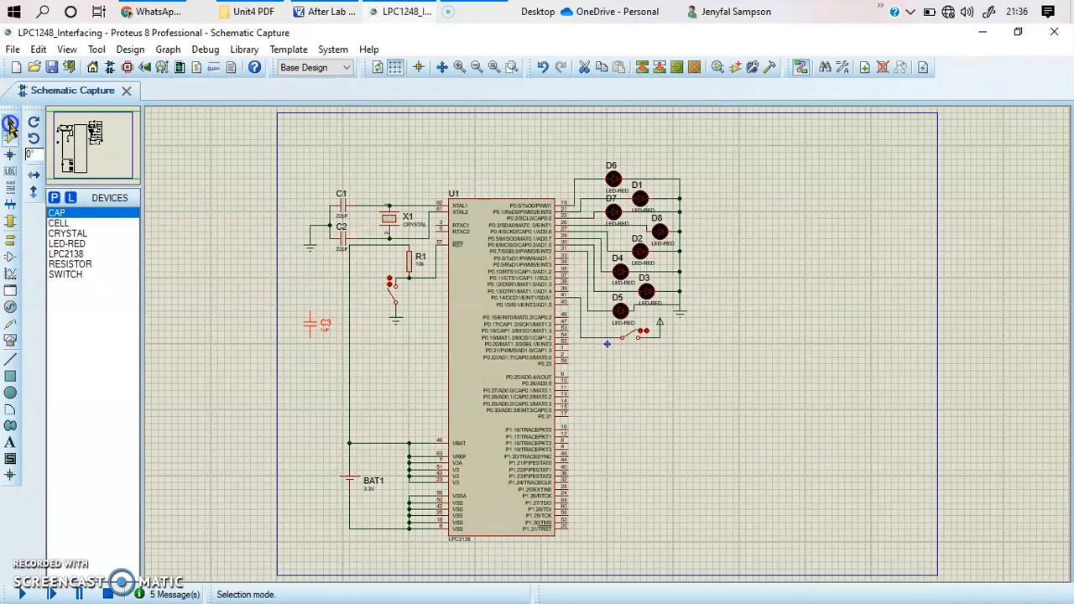
double_click(311, 329)
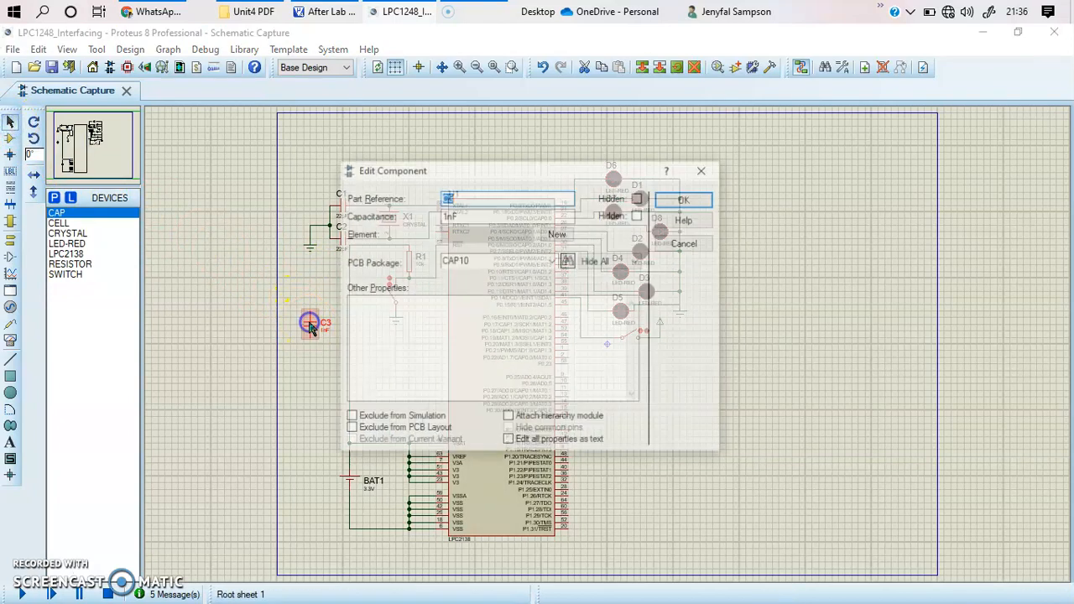
left_click(693, 199)
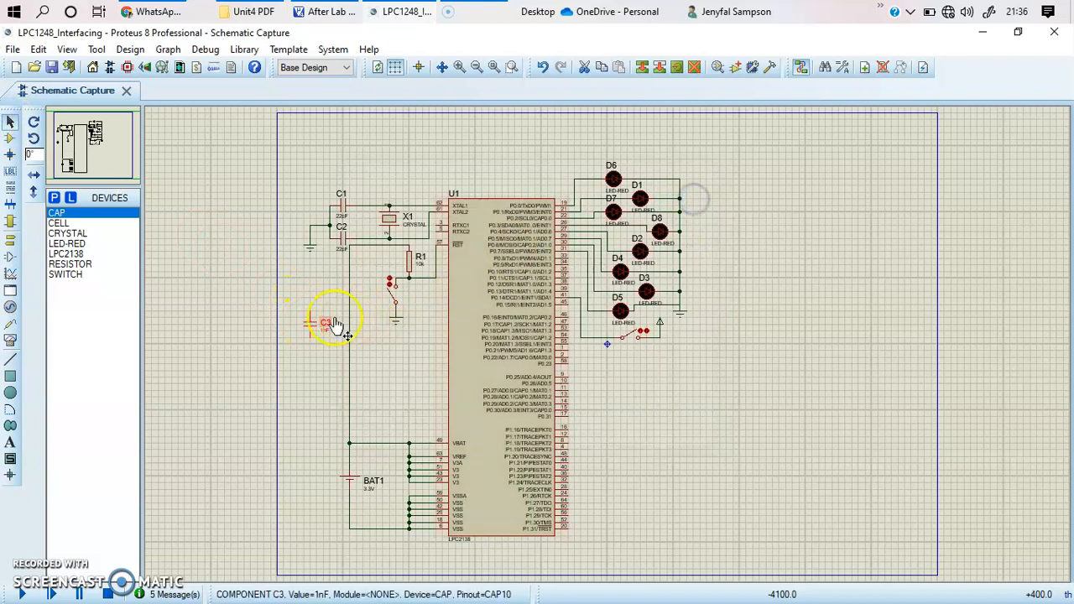
key("Delete")
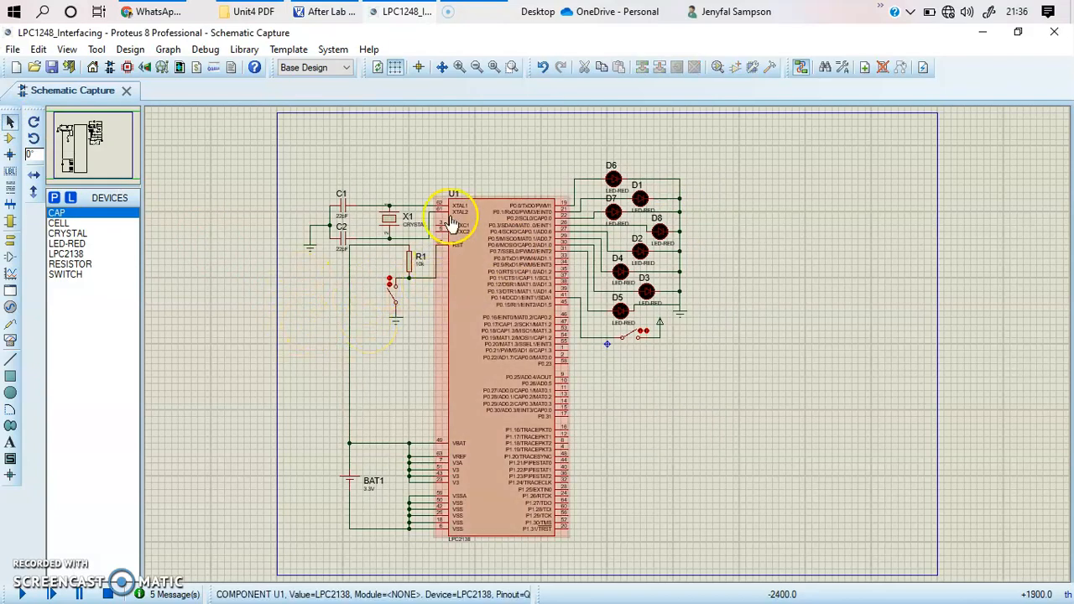
Examine the crystal, capacitor and reset wiring at the upper pins of U1
scroll(451, 210, "up", 1)
left_click_drag(89, 139, 88, 136)
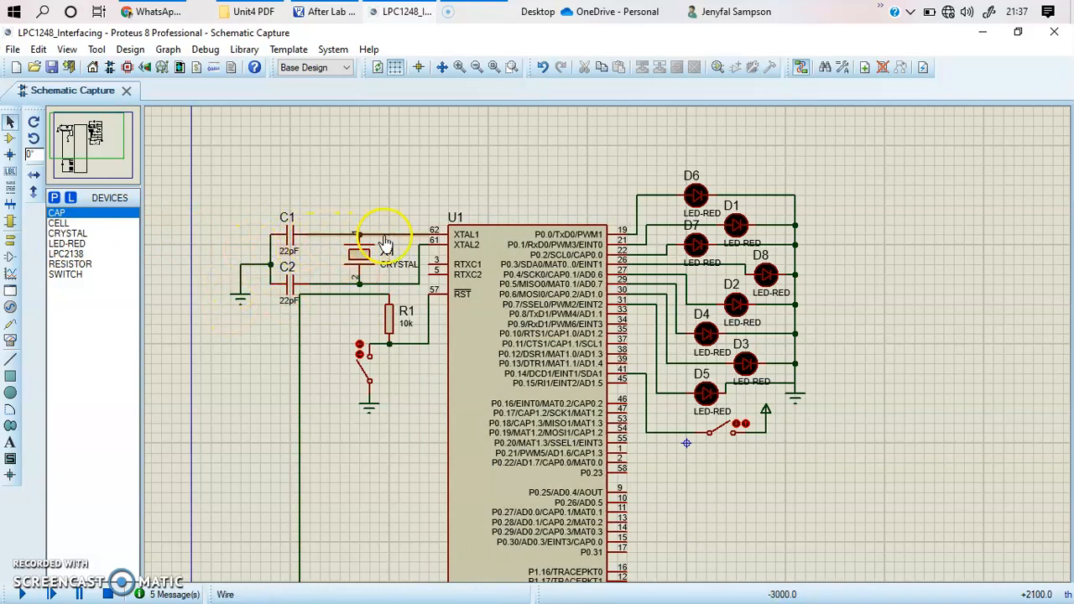
Inspect the properties of crystal X1 and capacitor C1 without changing them
left_click(444, 245)
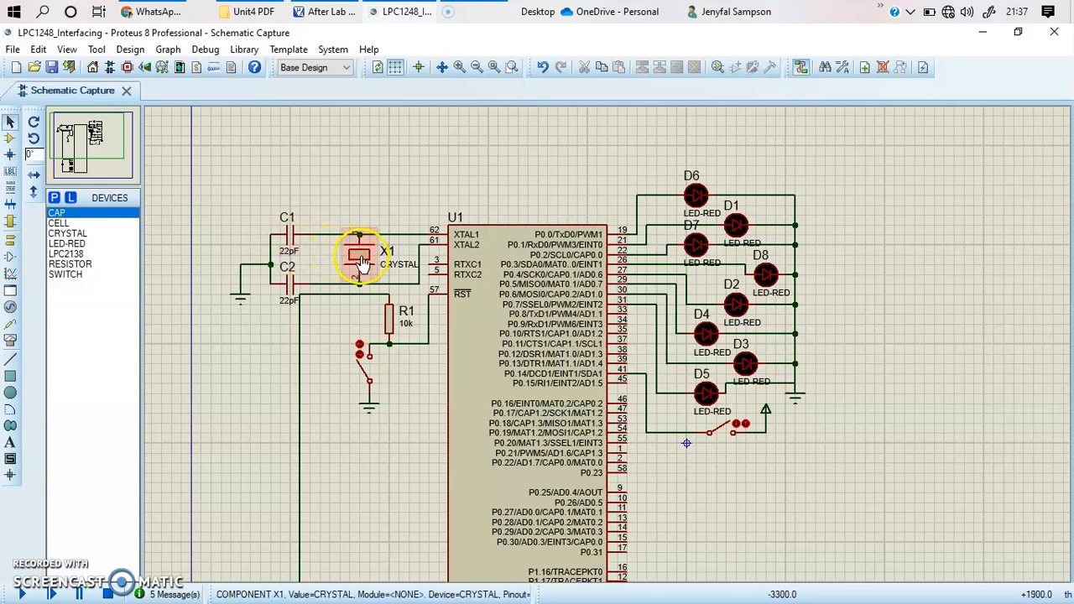
double_click(359, 262)
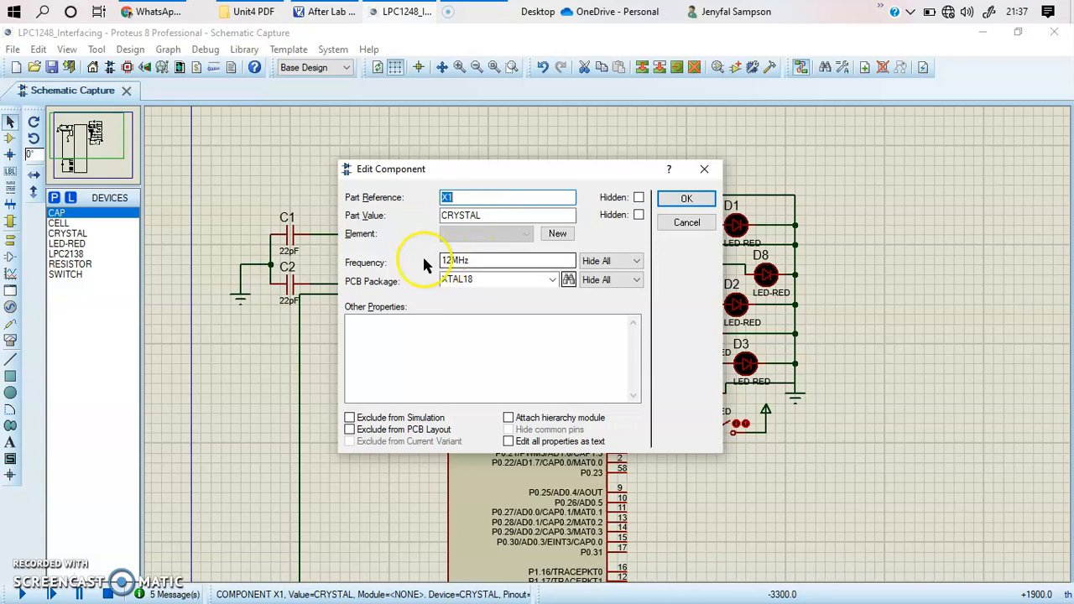
left_click(680, 199)
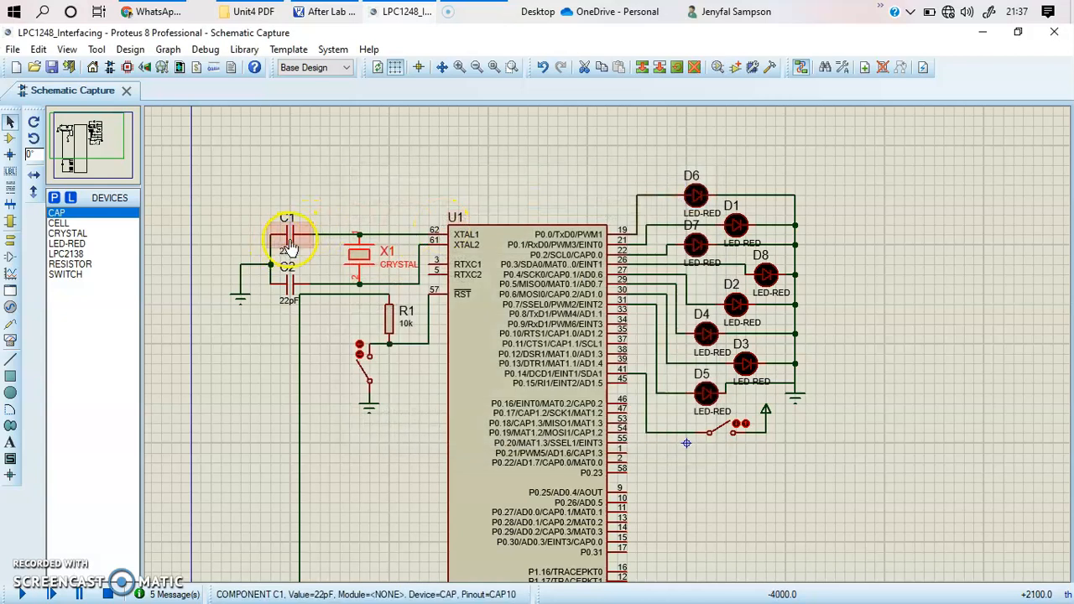
double_click(289, 243)
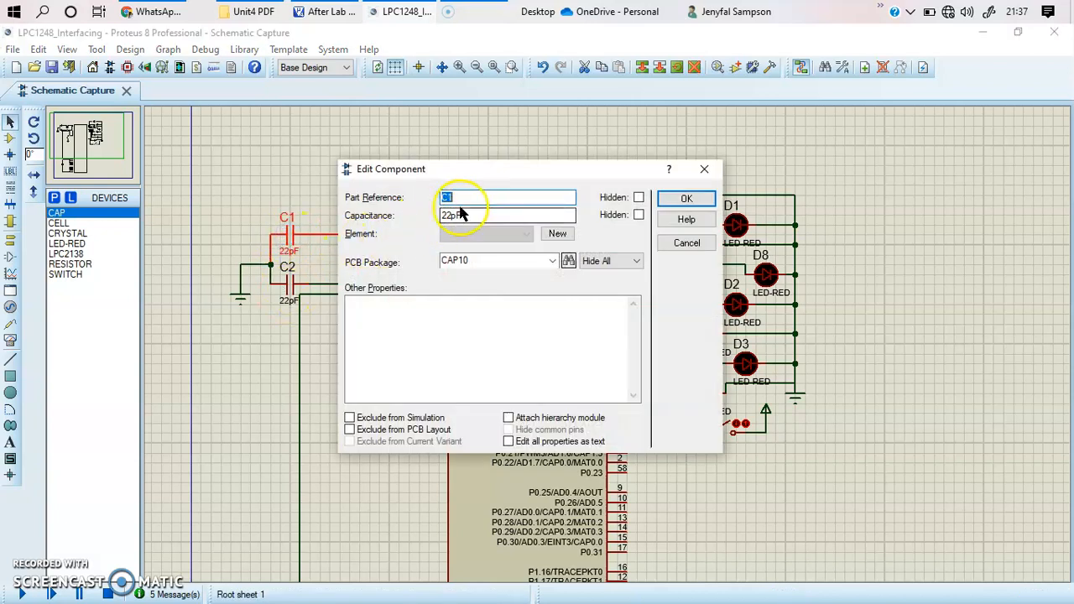
left_click(687, 200)
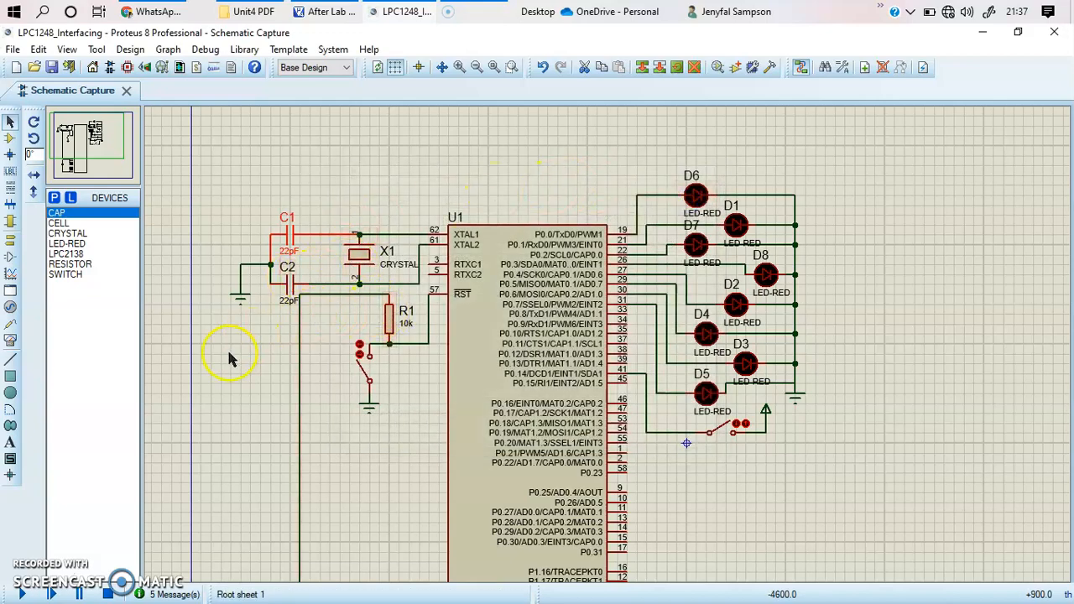
Close the reset switch below resistor R1 and open it again
left_click_drag(63, 150, 87, 148)
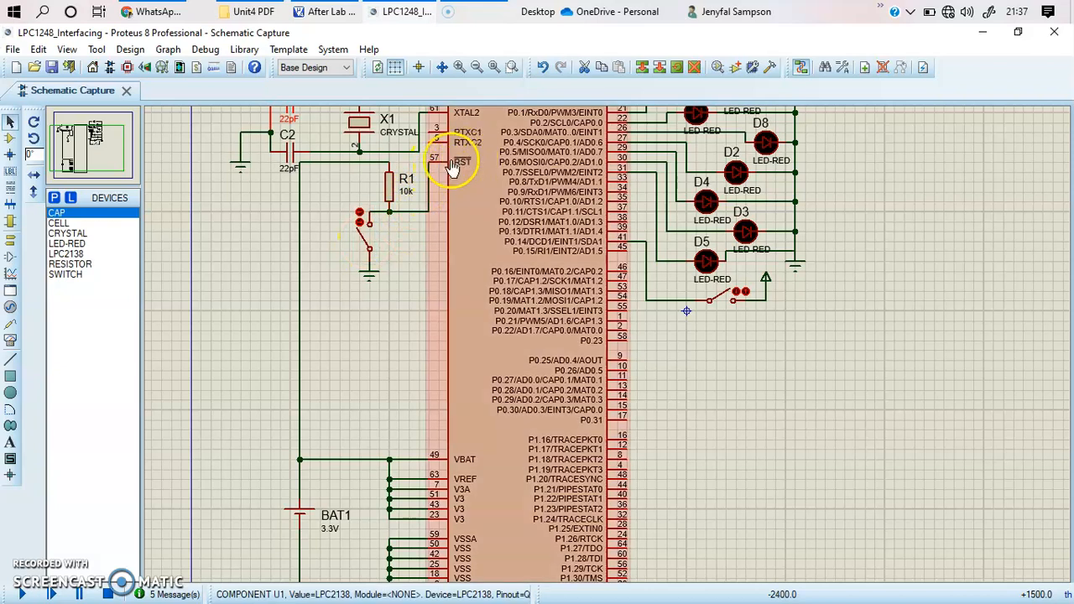
left_click(363, 242)
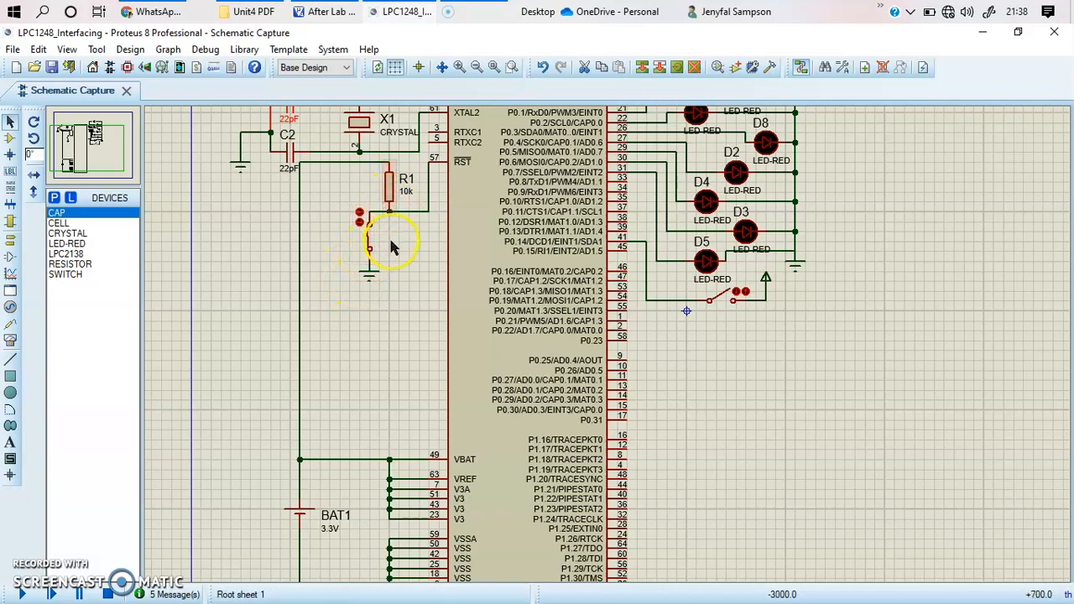
left_click(361, 221)
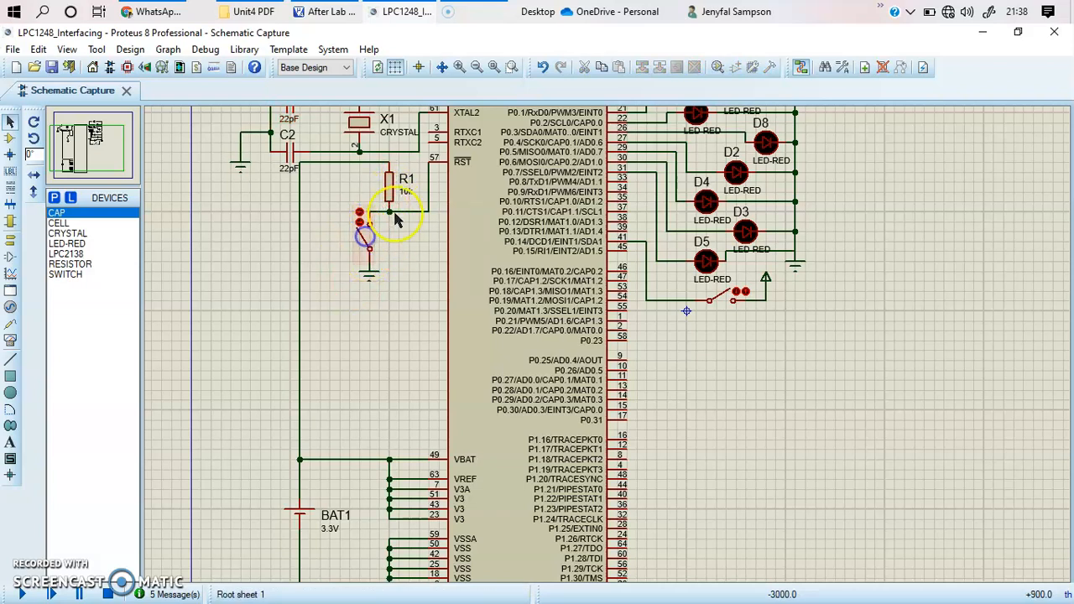
Inspect the properties of resistor R1 and battery BAT1 without changing them
double_click(389, 191)
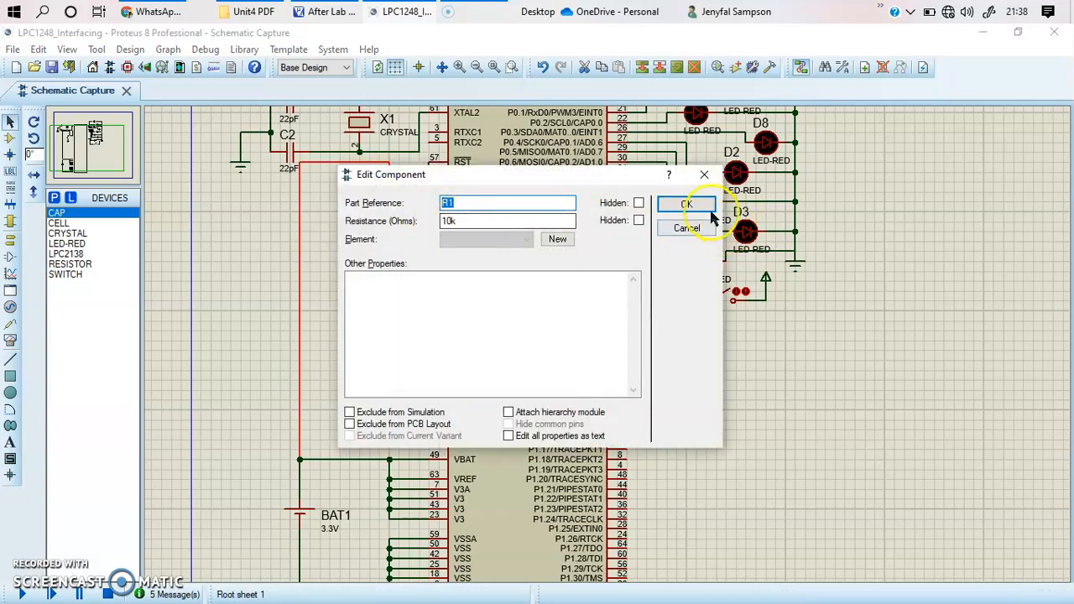
left_click(685, 204)
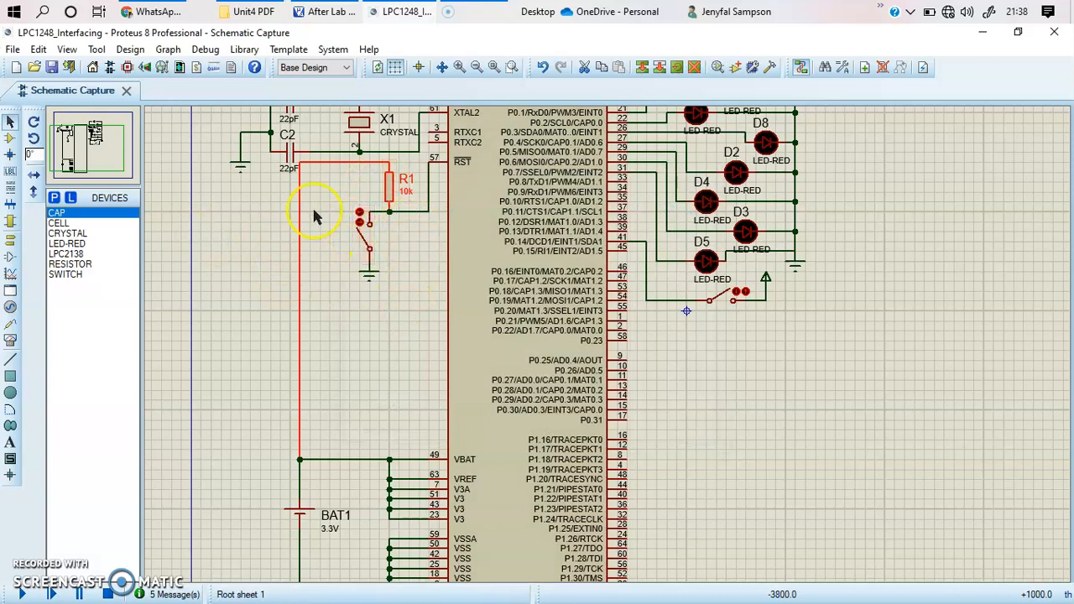
mouse_move(84, 147)
left_mouse_down()
mouse_move(76, 141)
mouse_move(89, 159)
left_mouse_up()
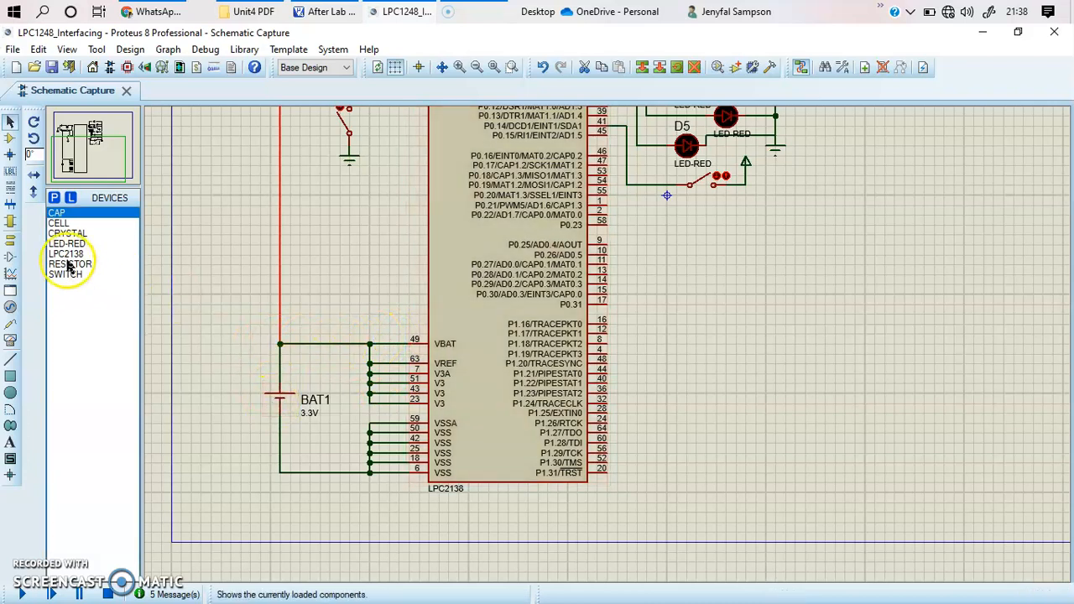
double_click(282, 402)
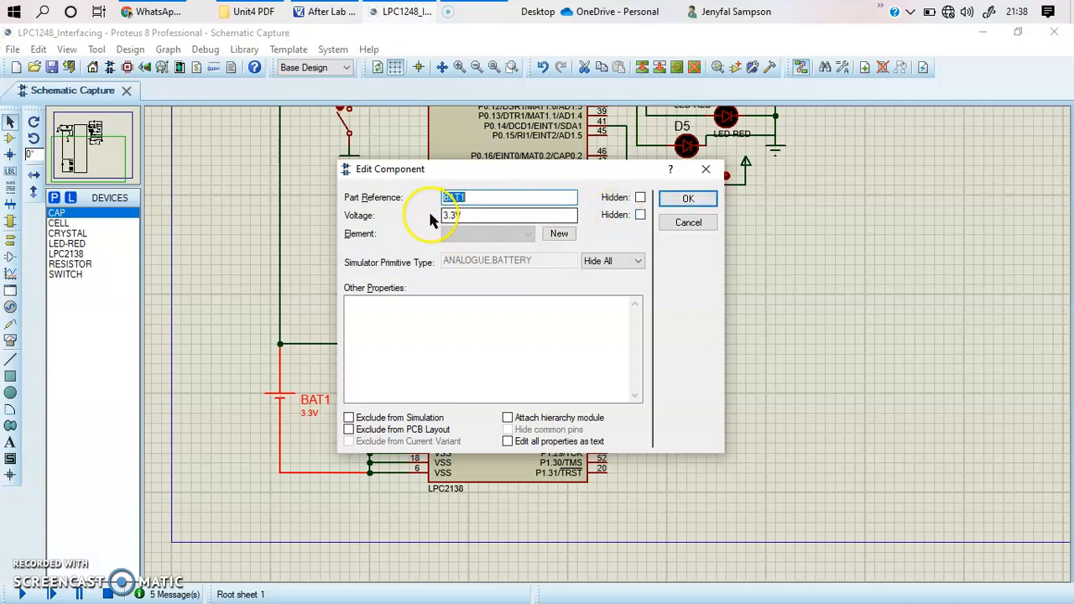
left_click(689, 199)
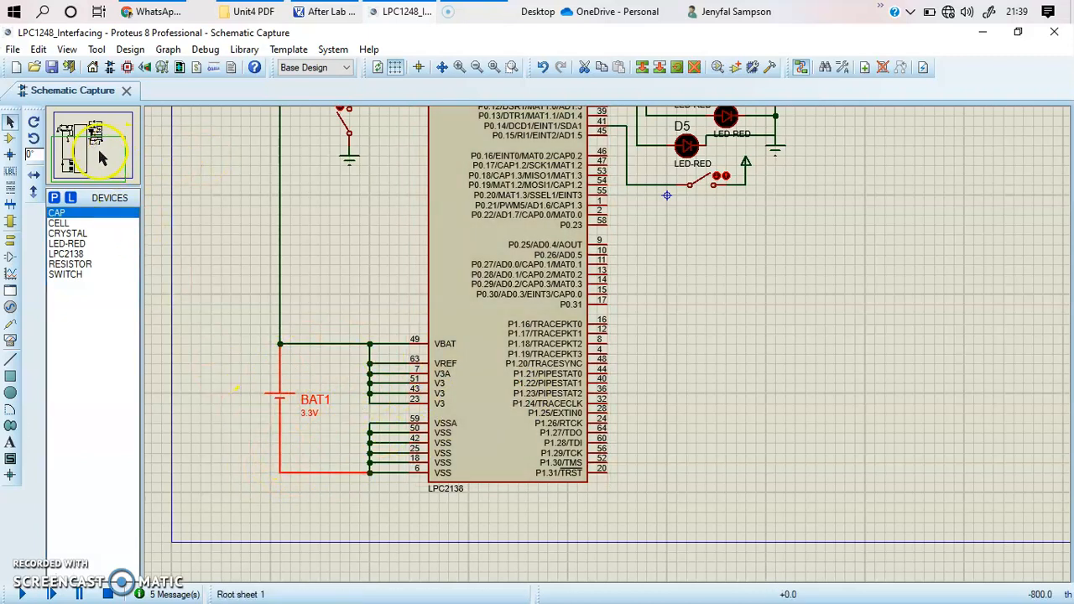
Switch to µVision to view the port setup code in Lab 8.c, and return to the LED circuit in Proteus
left_click_drag(74, 162, 97, 135)
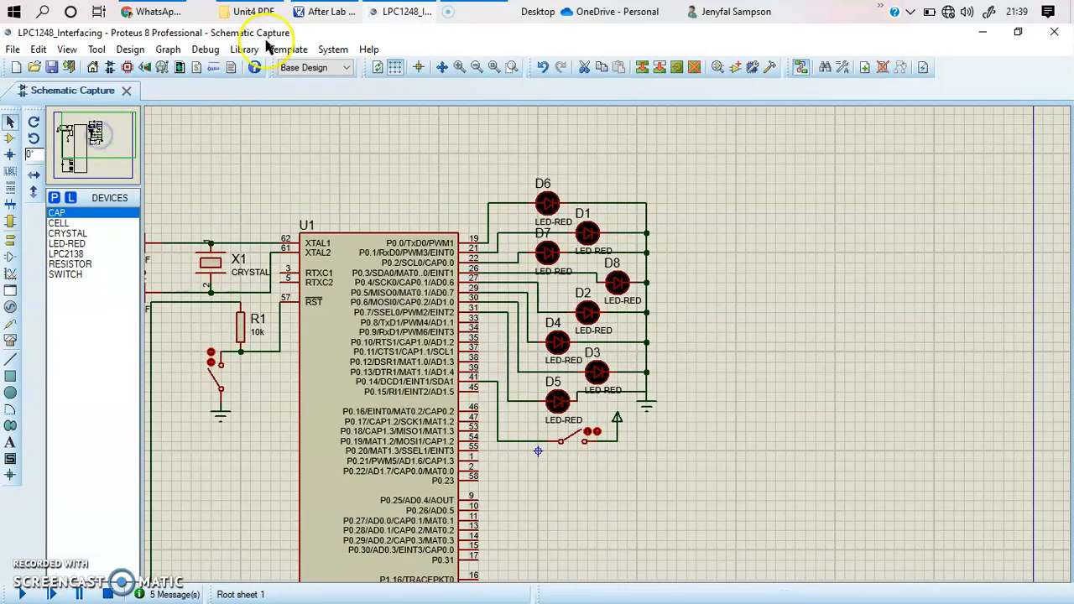
left_click(315, 8)
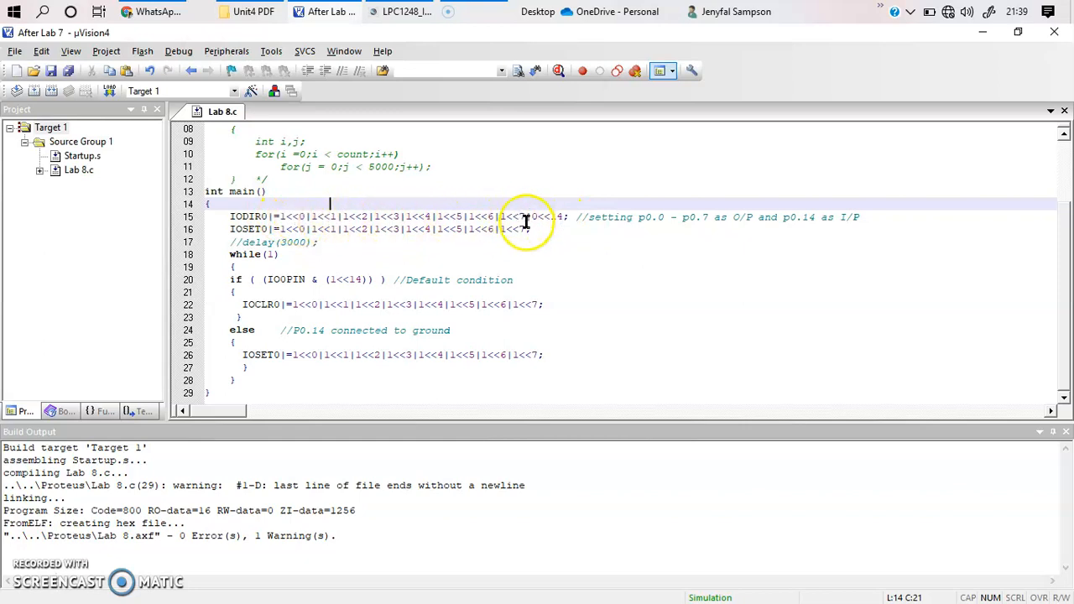
left_click(401, 12)
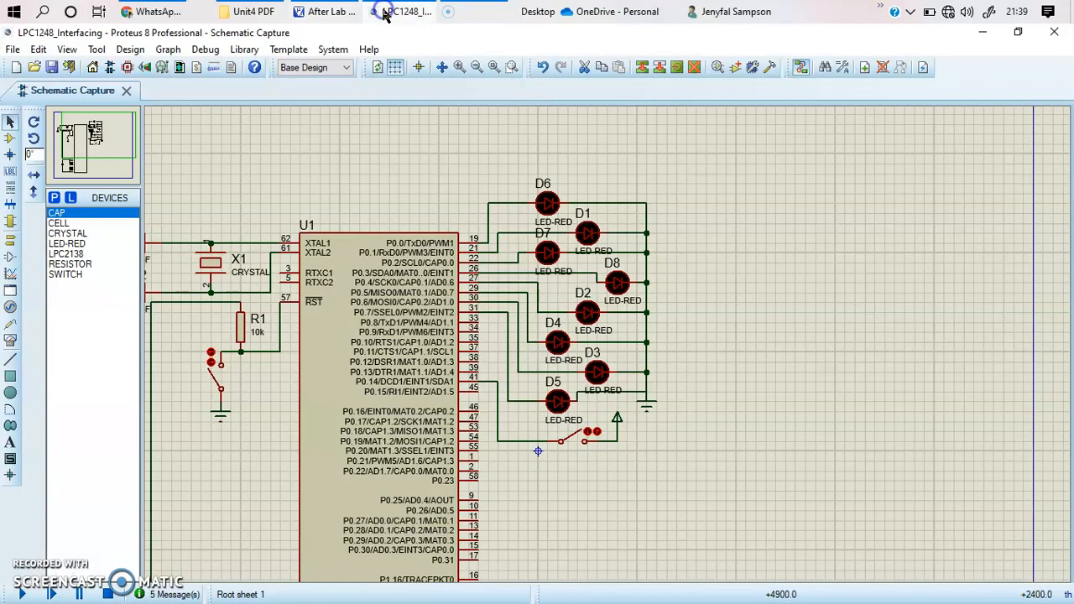
mouse_move(319, 8)
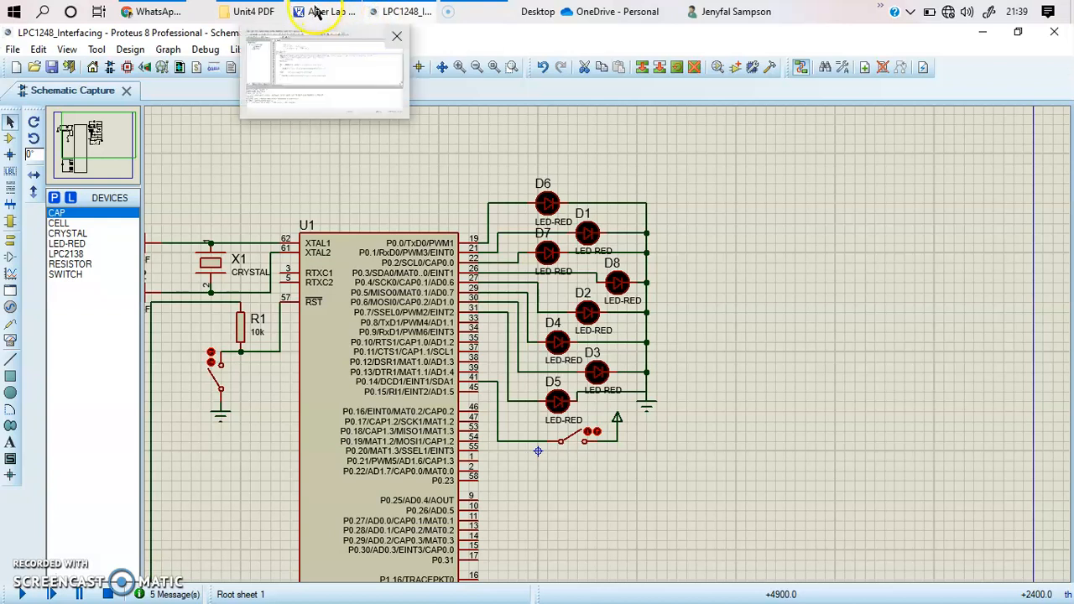
Examine the Port 0 and Port 1 pins of U1 and how the eight LEDs connect to P0.0 through P0.7
left_click(367, 355)
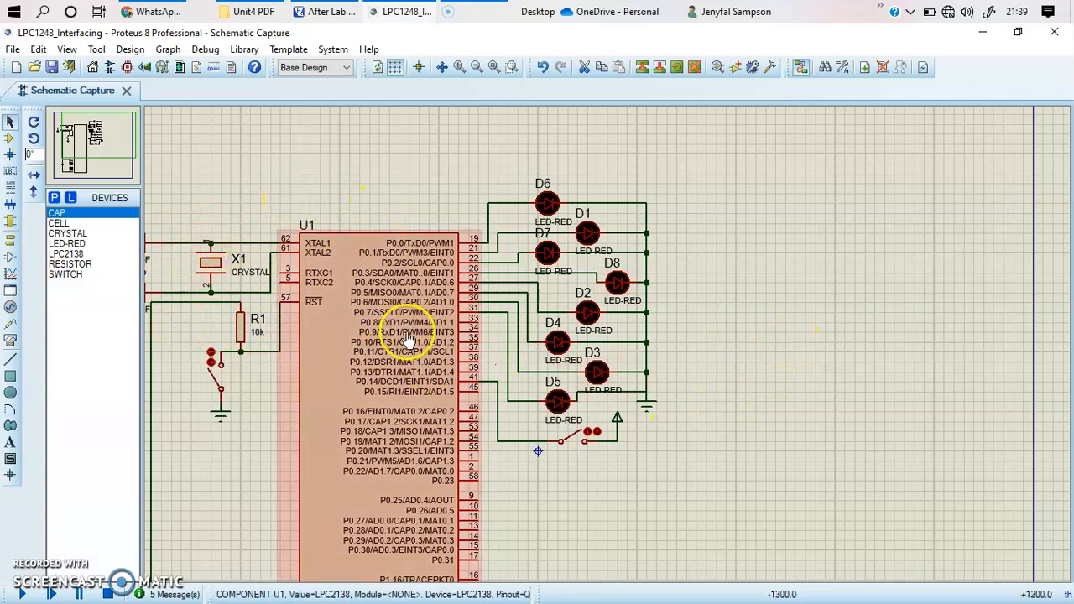
scroll(476, 342, "down", 1)
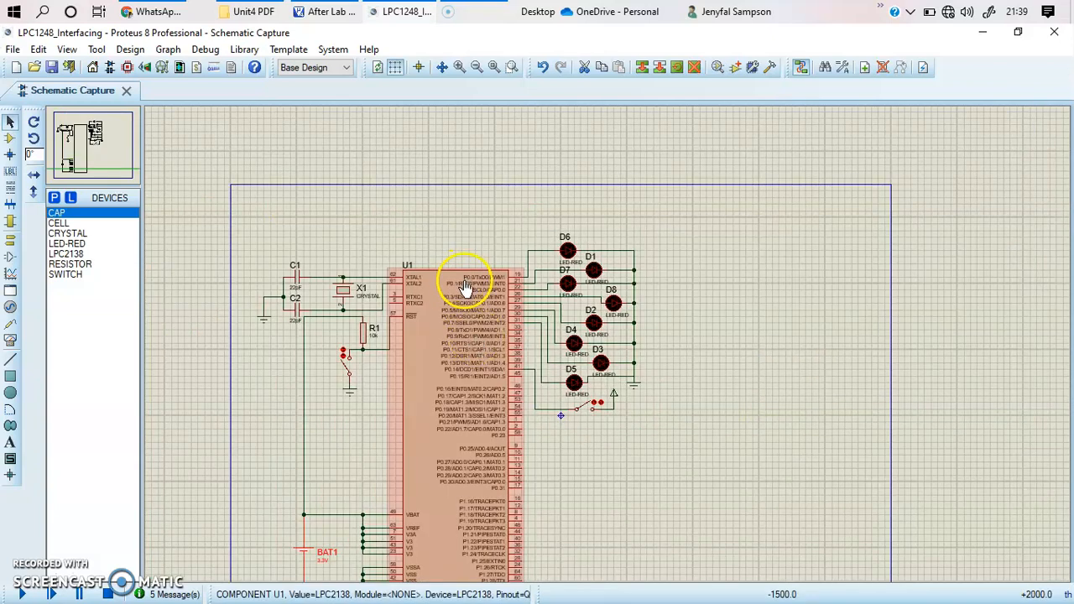
scroll(466, 285, "up", 1)
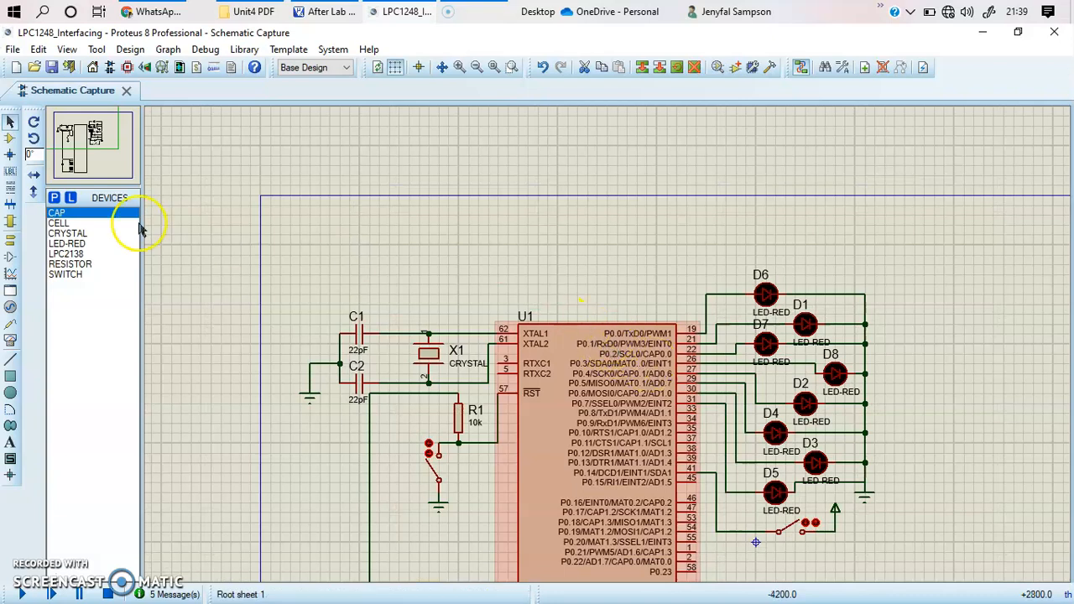
left_click(91, 126)
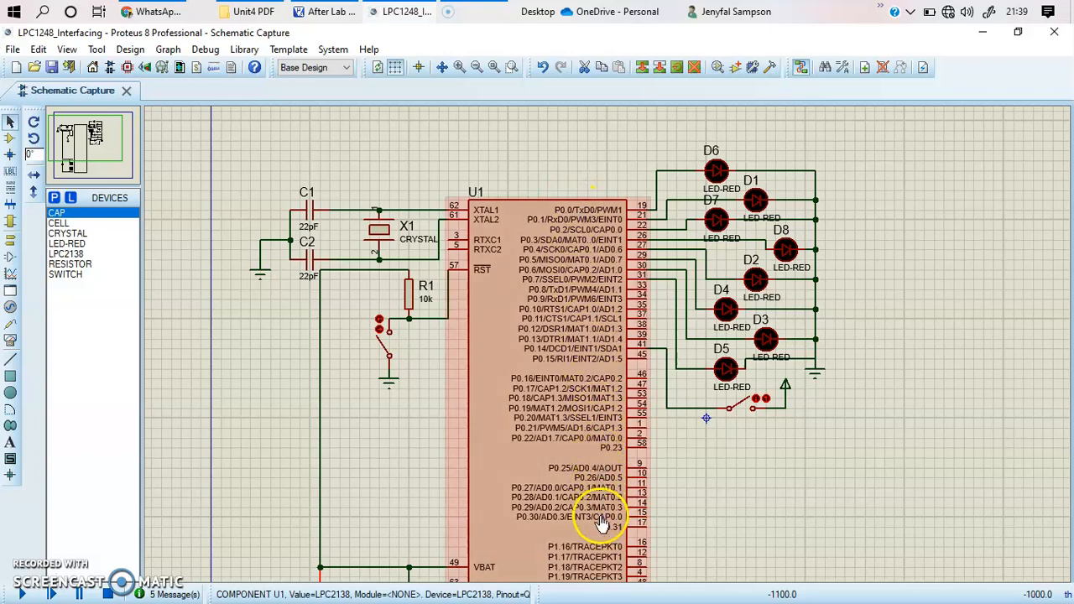
left_click(93, 149)
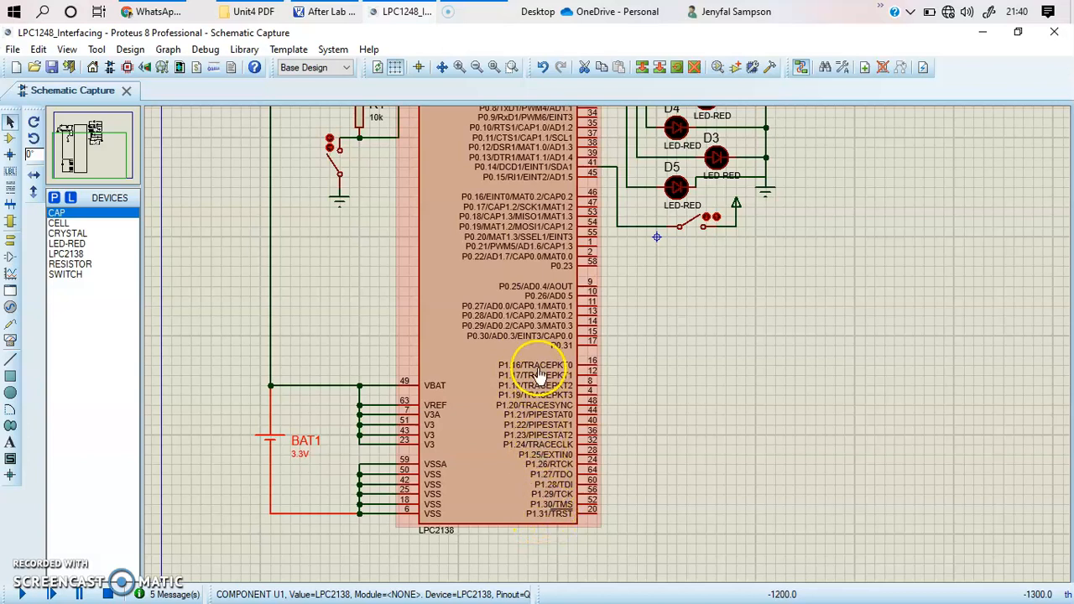
left_click(92, 158)
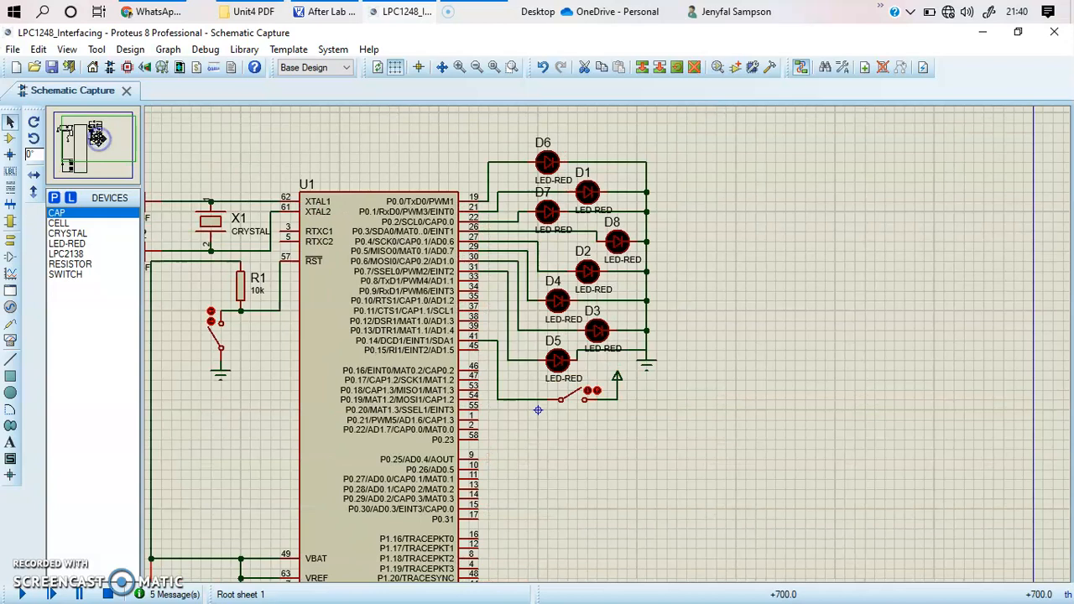
left_click(376, 235)
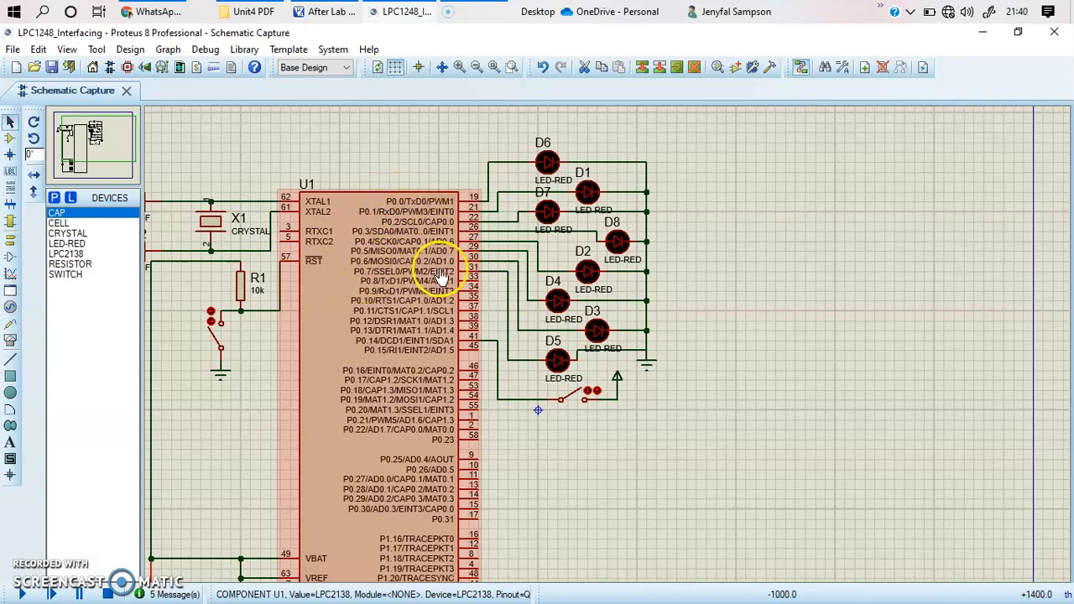
left_click(480, 273)
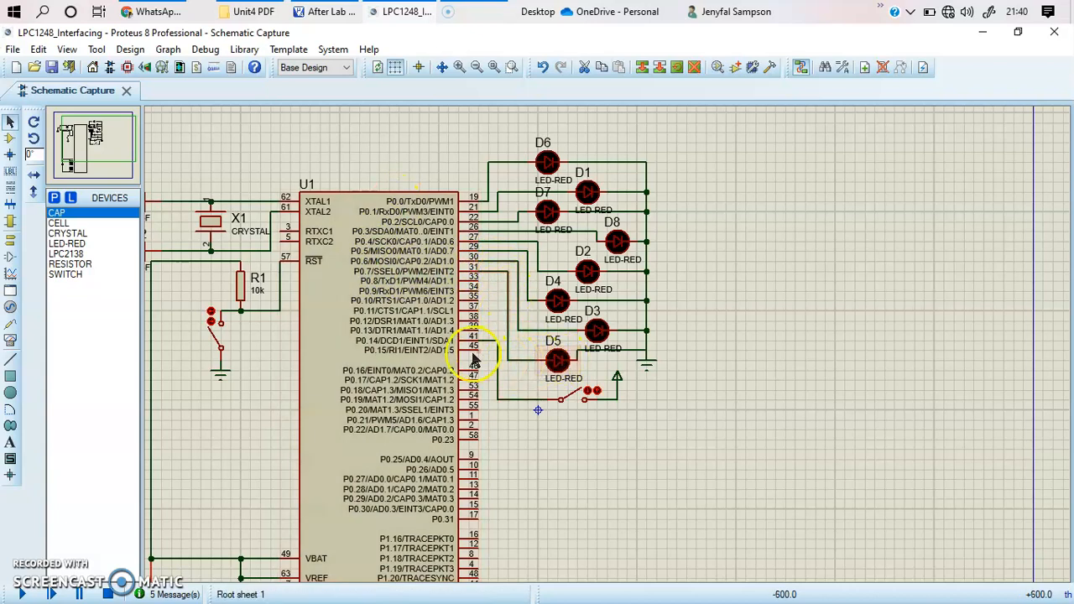
Check the IODIR0 line of Lab 8.c in µVision against the switch wired to P0.14 in the Proteus schematic
left_click(323, 12)
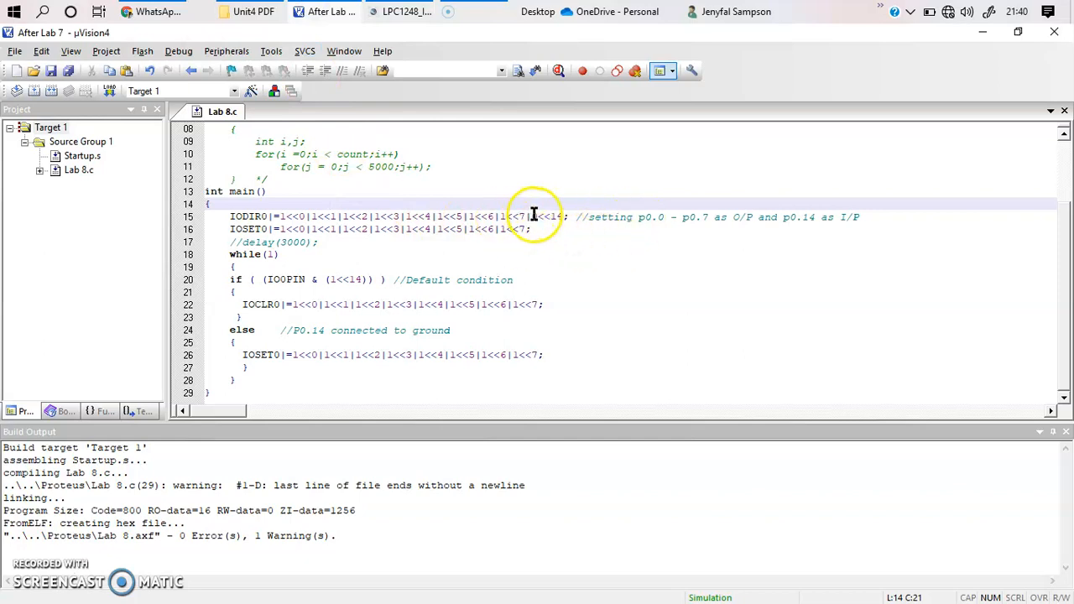
left_click(401, 12)
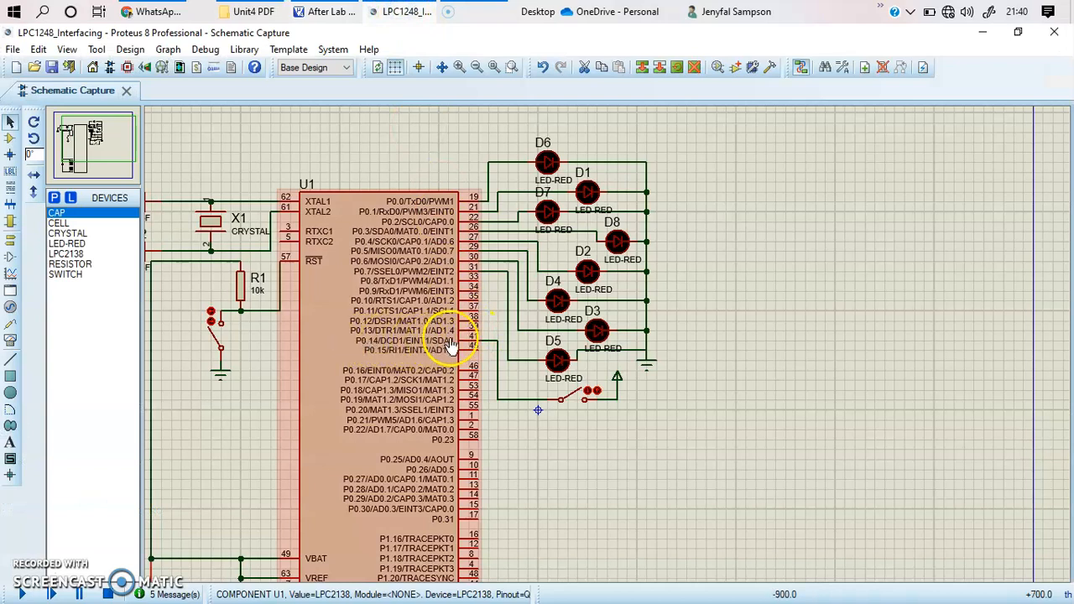
left_click(566, 397)
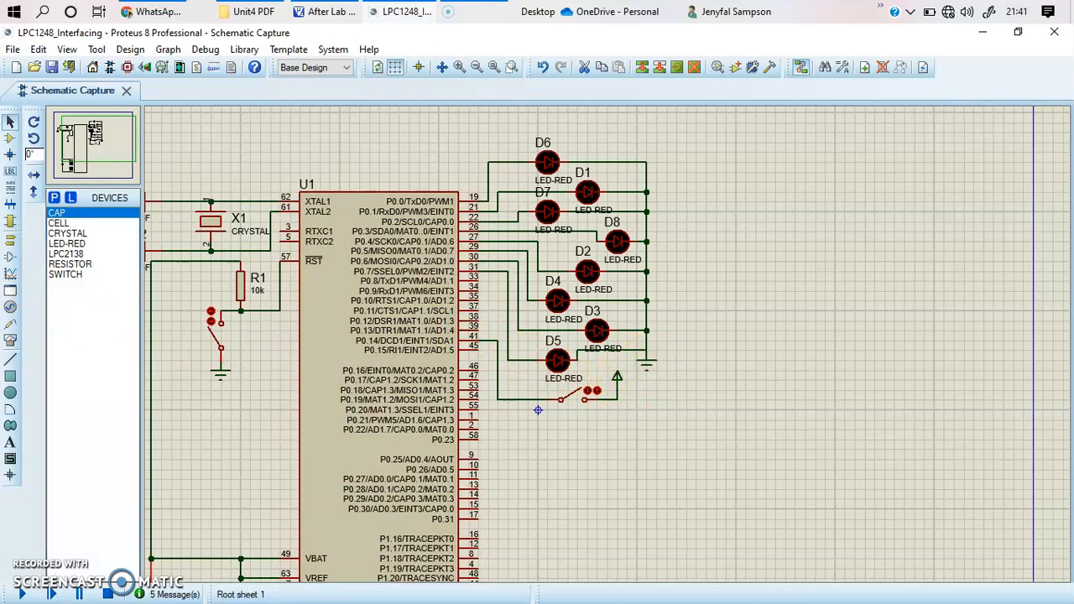
Place a POWER terminal in the empty area to the right of the switch connected to P0.14
left_click(11, 244)
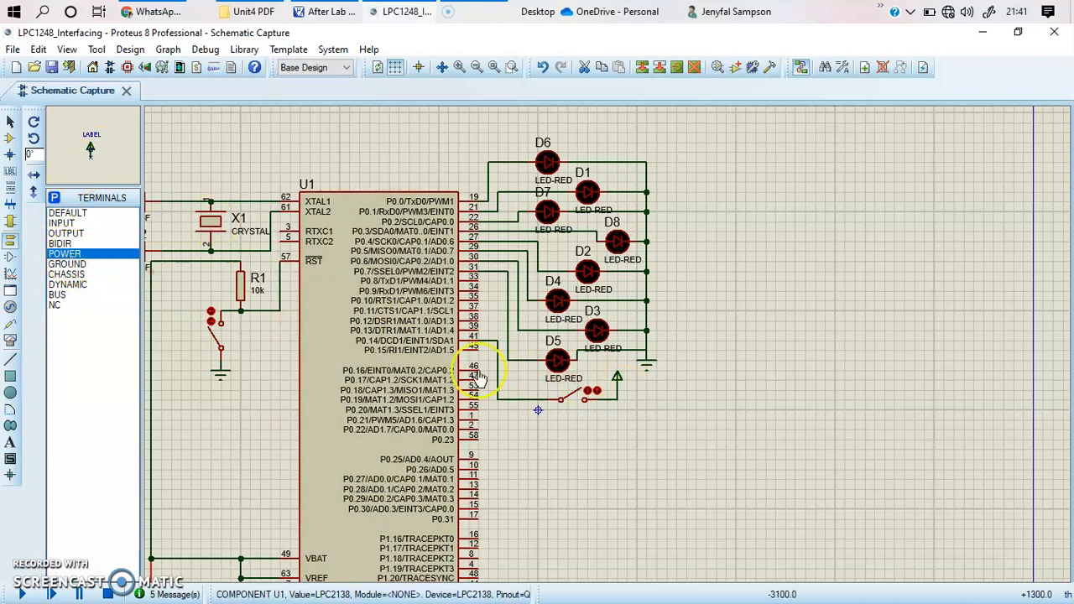
left_click(666, 413)
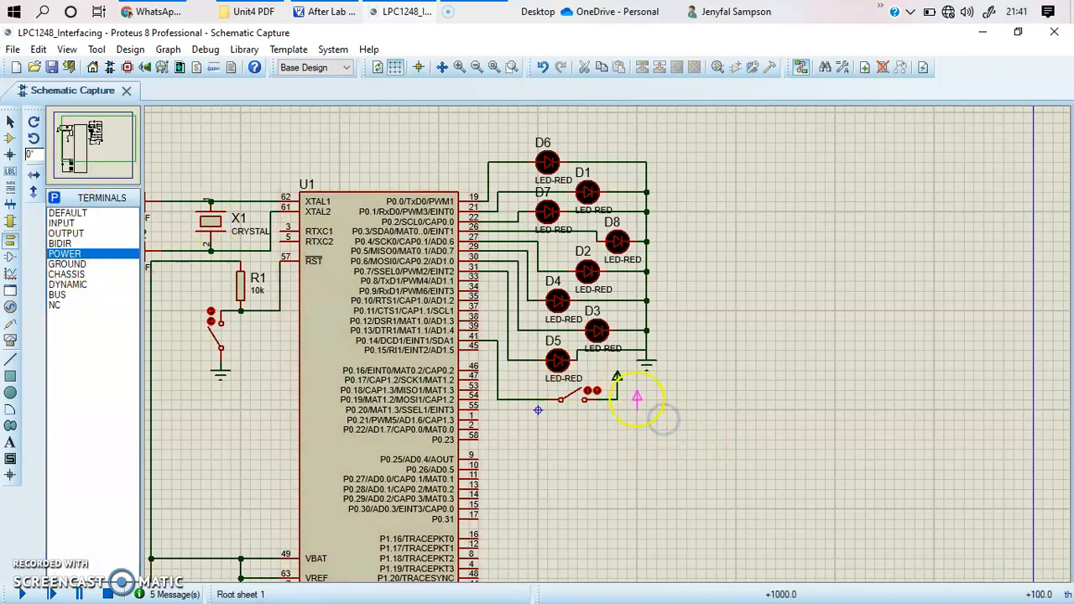
left_click(677, 408)
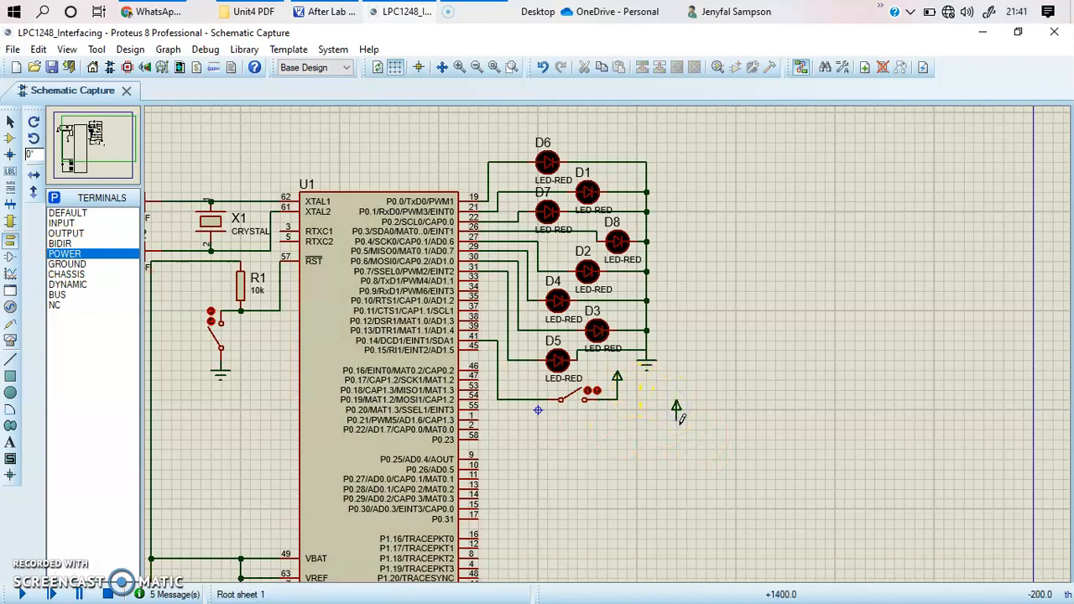
left_click(676, 417)
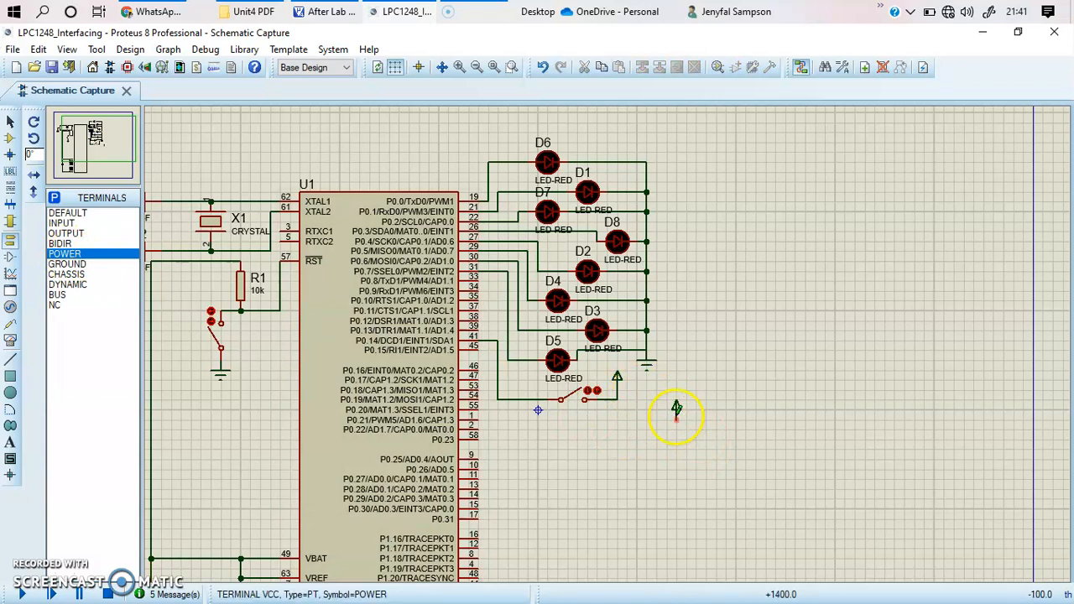
Delete the unconnected POWER terminal beside the P0.14 switch from the schematic
left_click(10, 122)
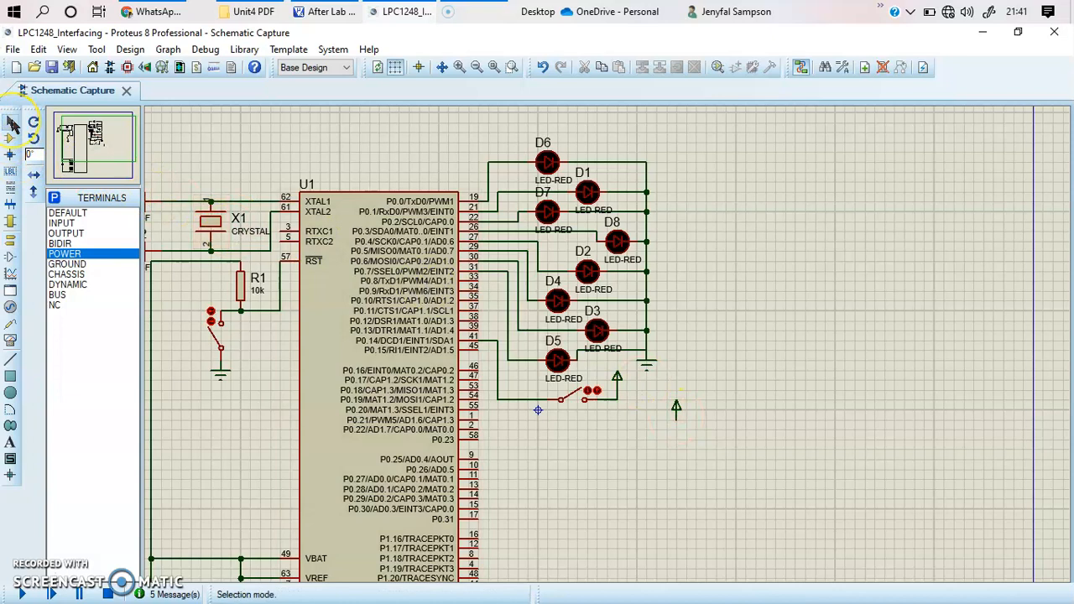
left_click(676, 410)
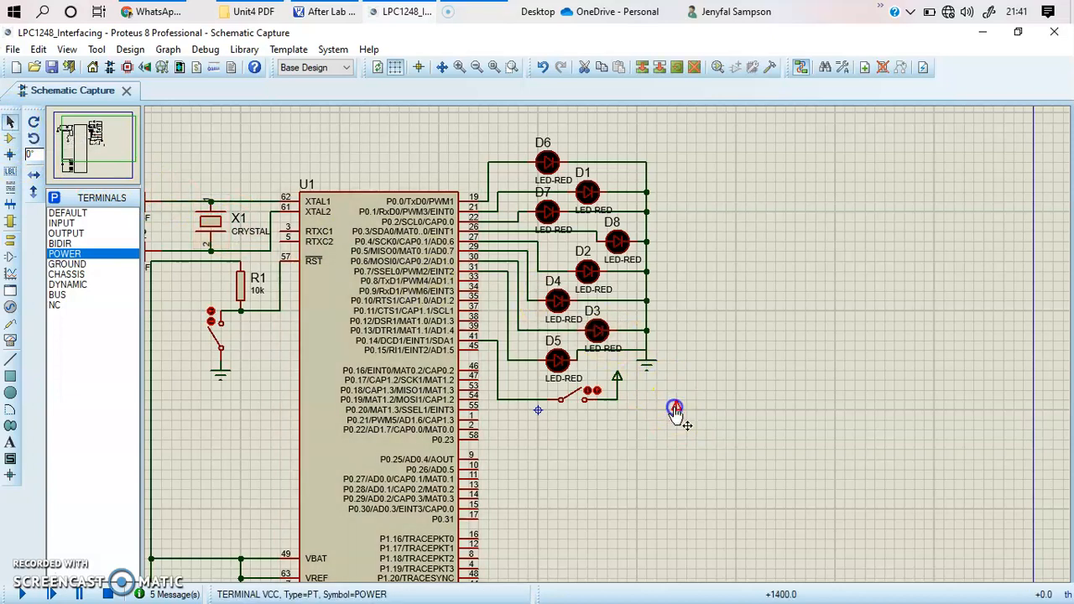
key("Delete")
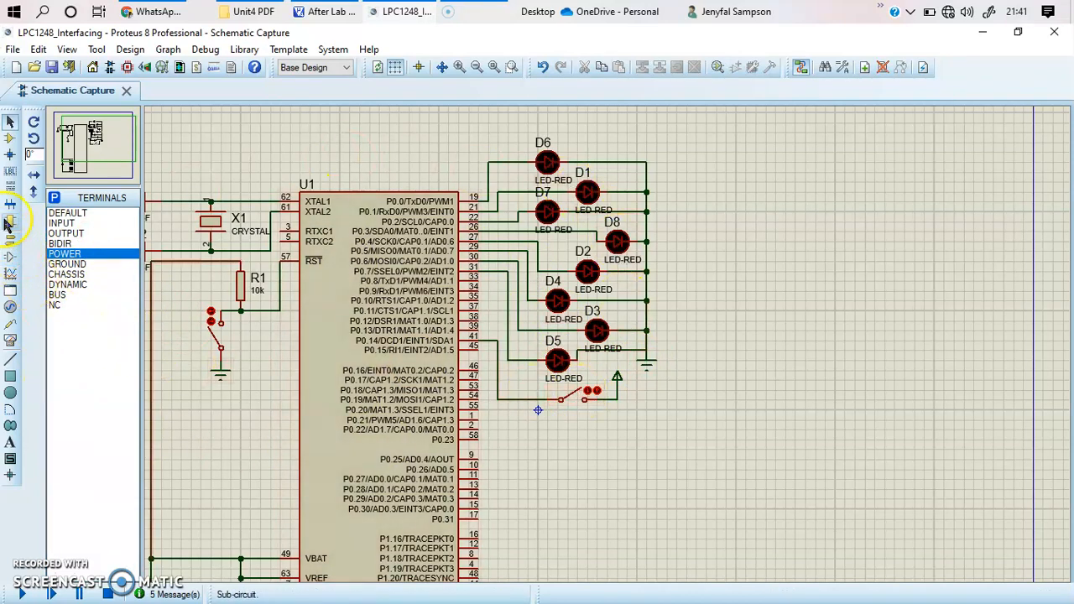
Review the schematic's available devices and terminals, comparing them with the parts used in the LED circuit
left_click(11, 142)
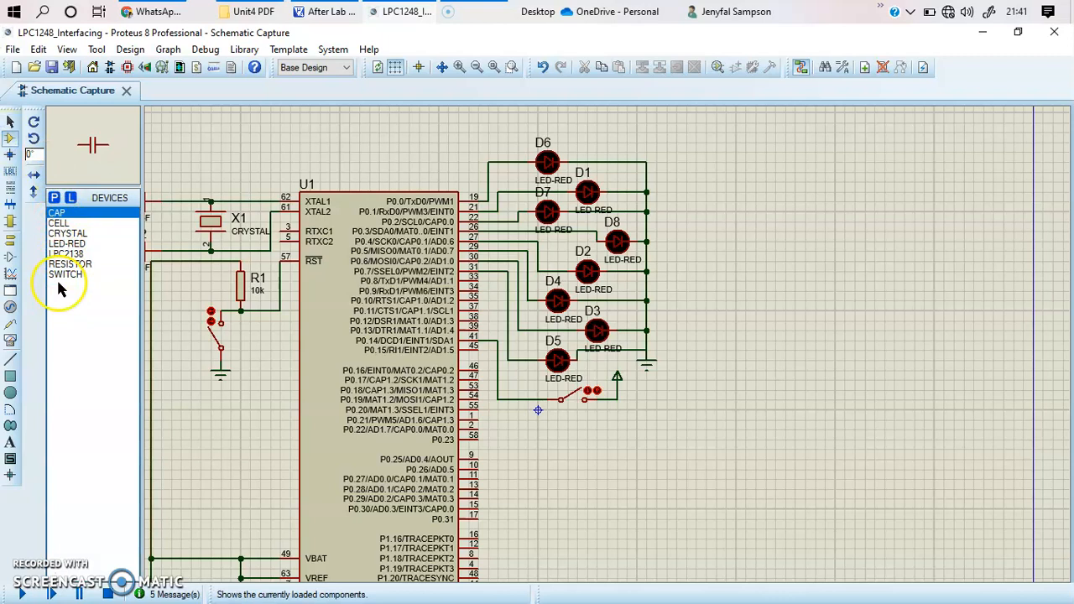
left_click(10, 239)
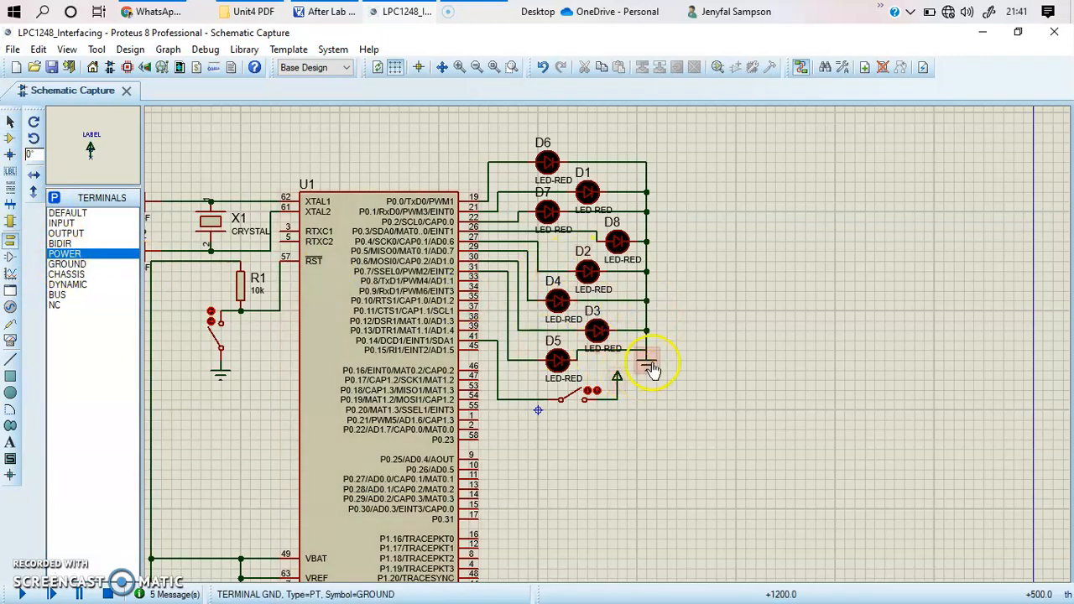
left_click(11, 139)
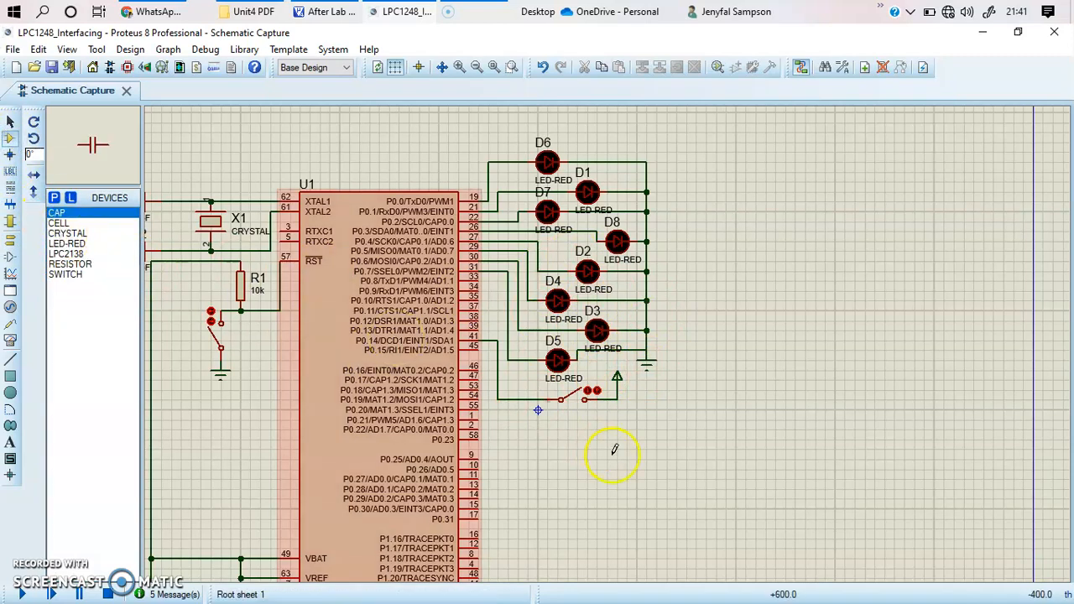
left_click(646, 475)
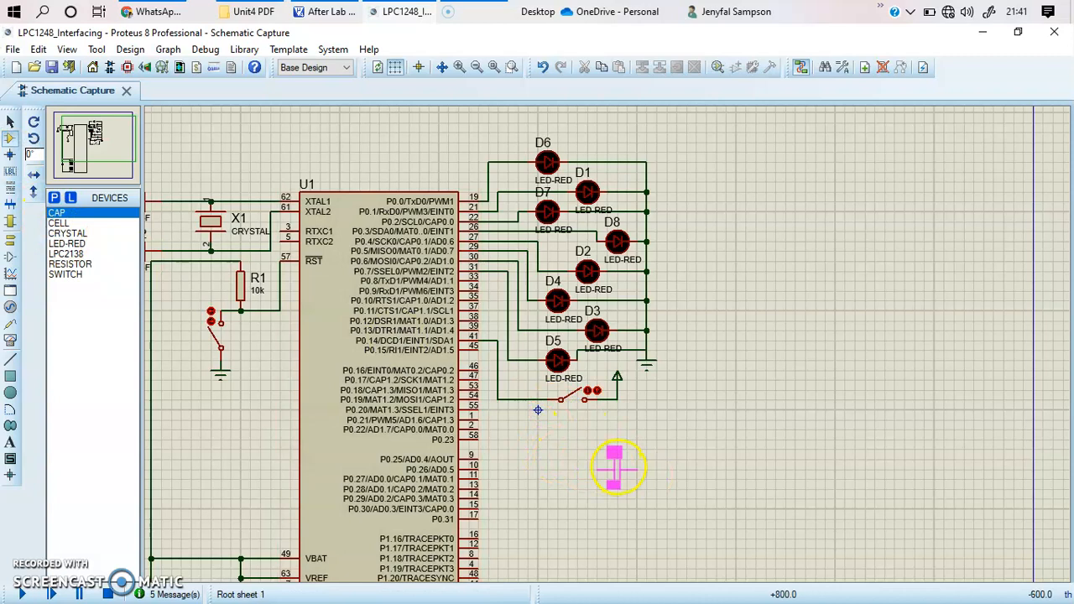
scroll(360, 271, "down", 1)
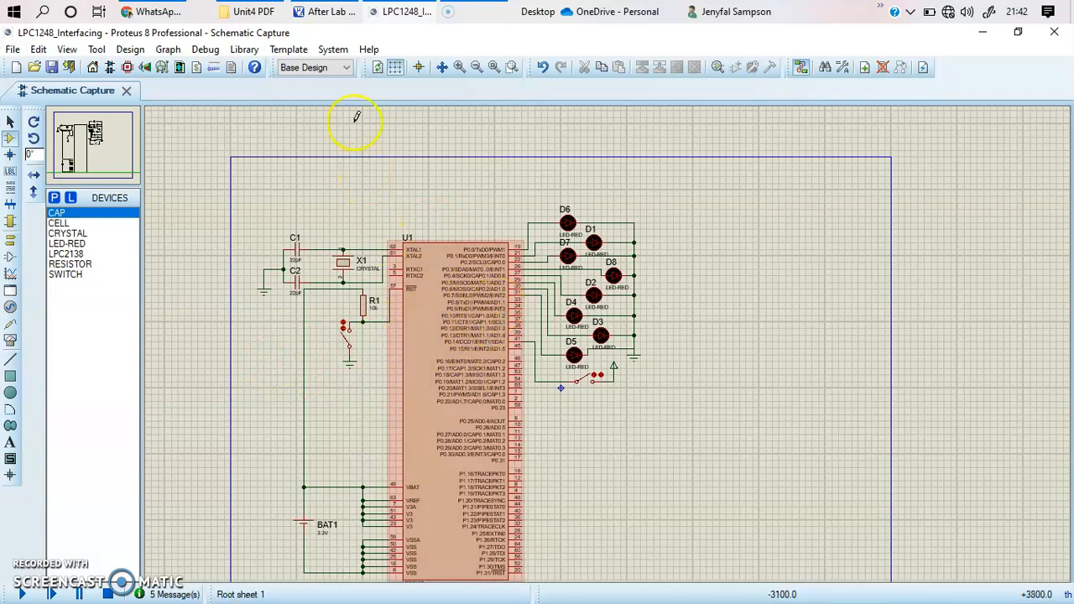
Switch to µVision and check the HEX file creation setting in the output options of Target 1
left_click(319, 12)
left_click(251, 91)
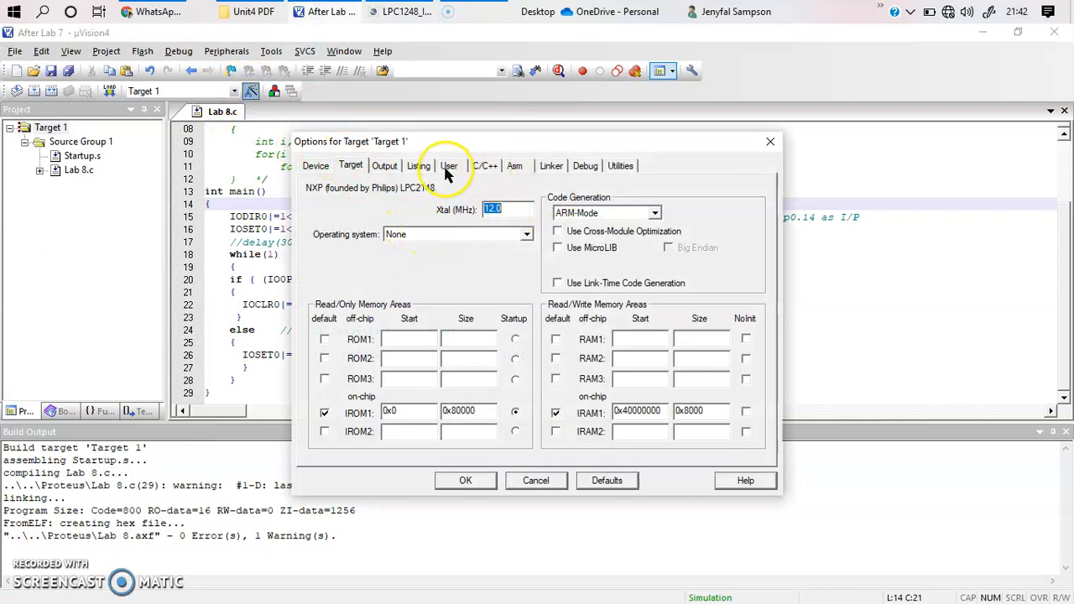
left_click(383, 168)
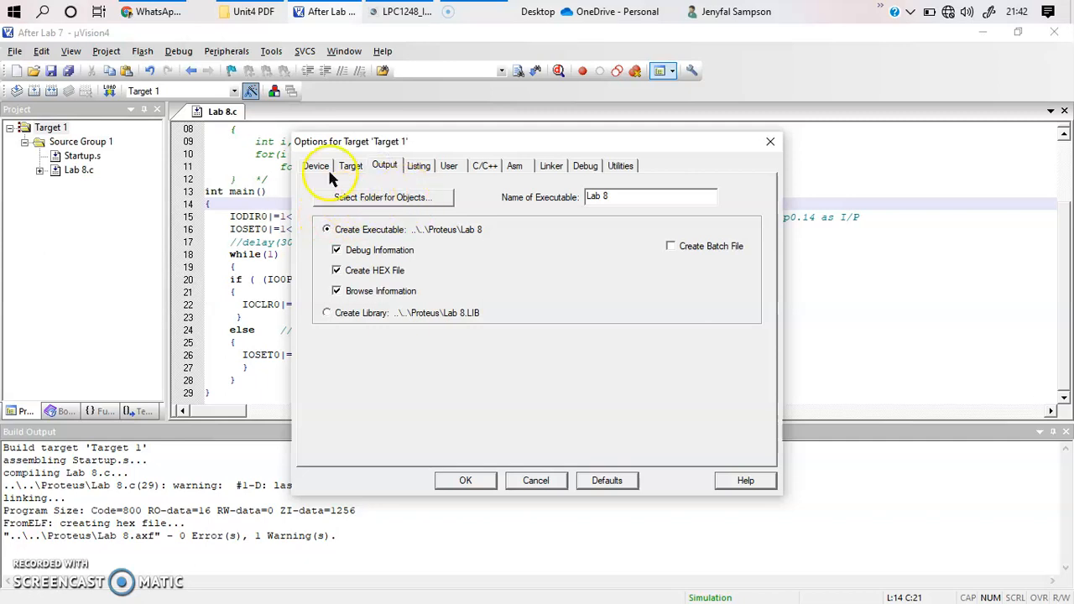
left_click(769, 142)
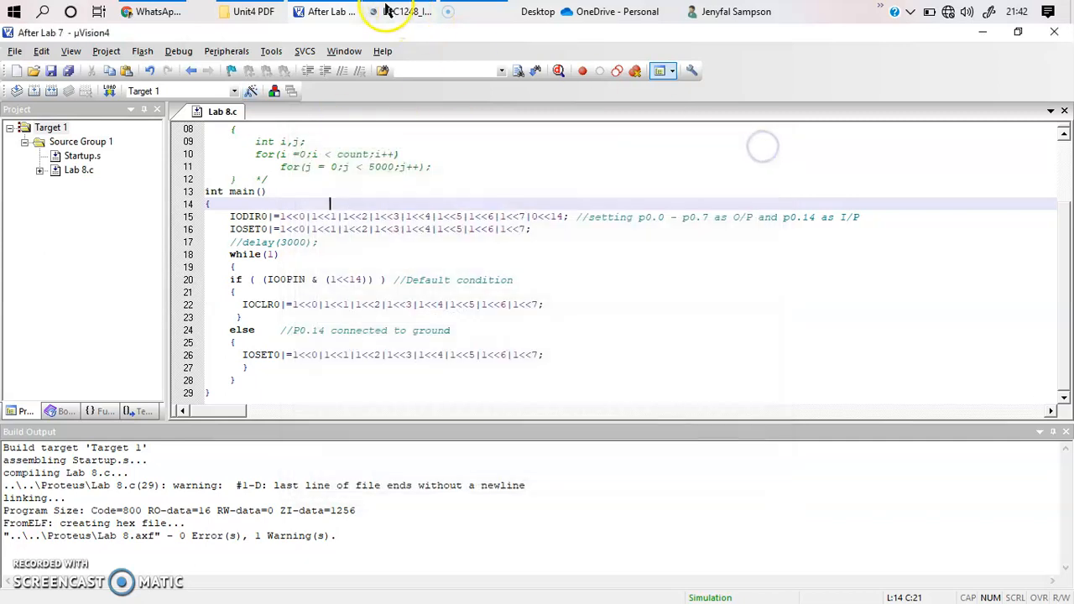
Switch to Proteus and assign Lab 8.hex as the program file of the LPC2138 component U1
left_click(407, 11)
left_click(299, 395)
left_click(444, 395)
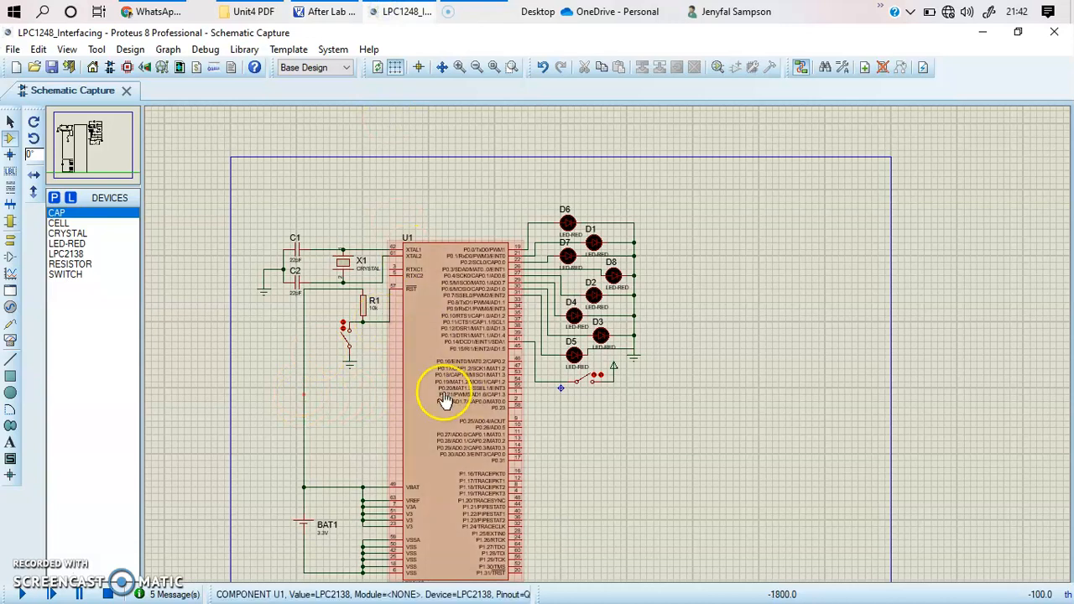
left_click(460, 401)
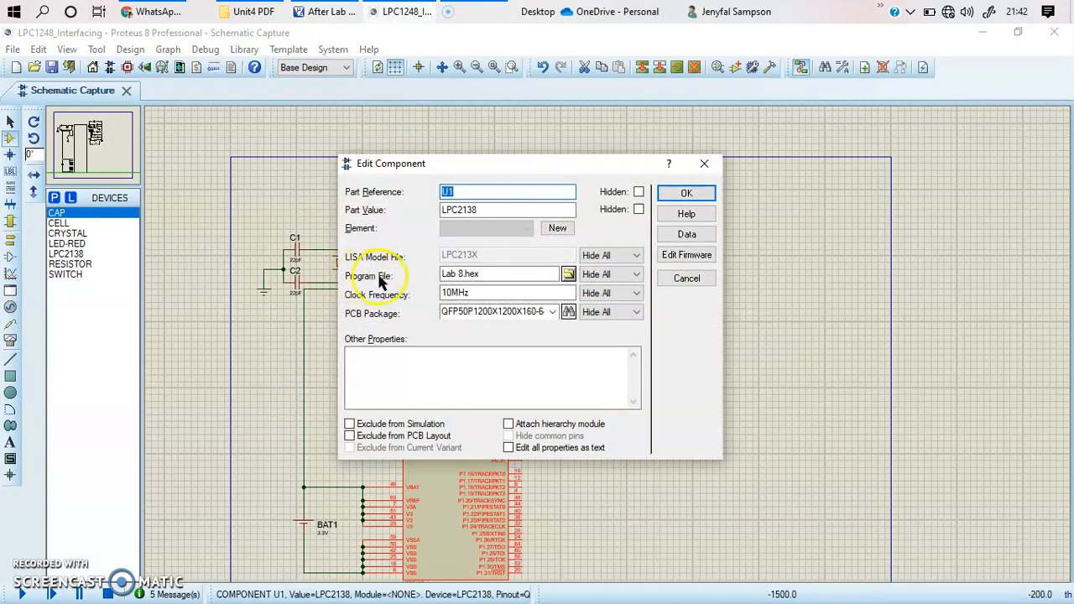
left_click(569, 275)
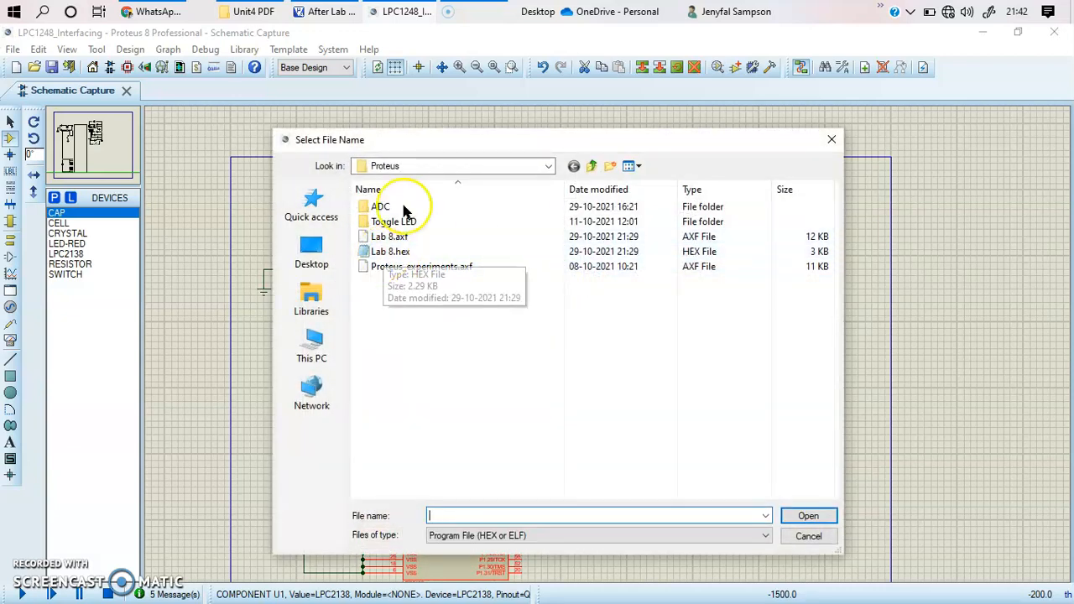
left_click(387, 254)
double_click(387, 254)
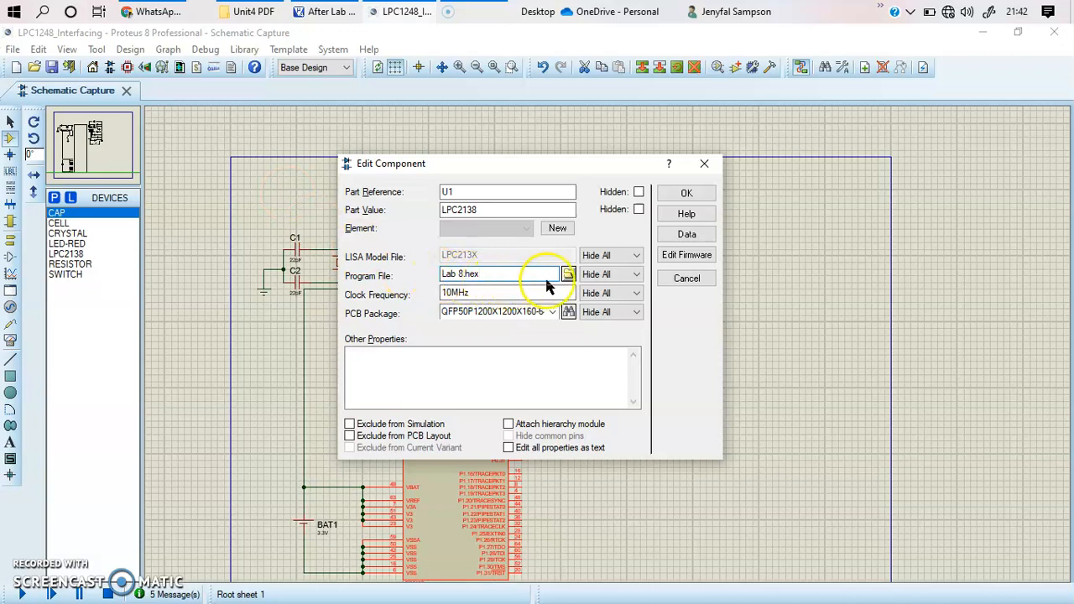
left_click(684, 195)
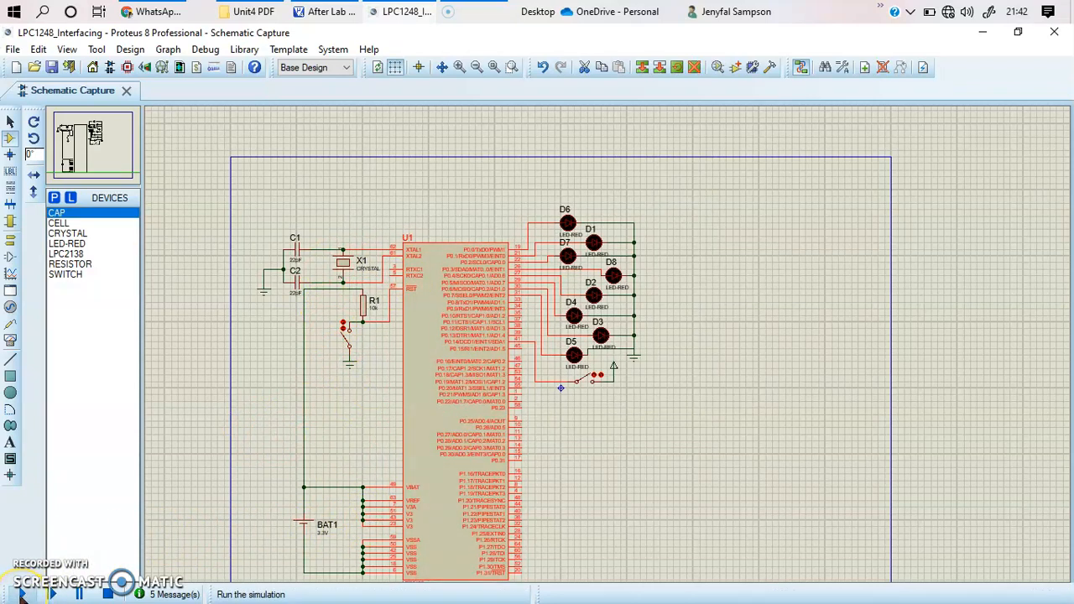
Run the simulation and compare the LEDs with the initial IOSET0 line of Lab 8.c in µVision
left_click(21, 594)
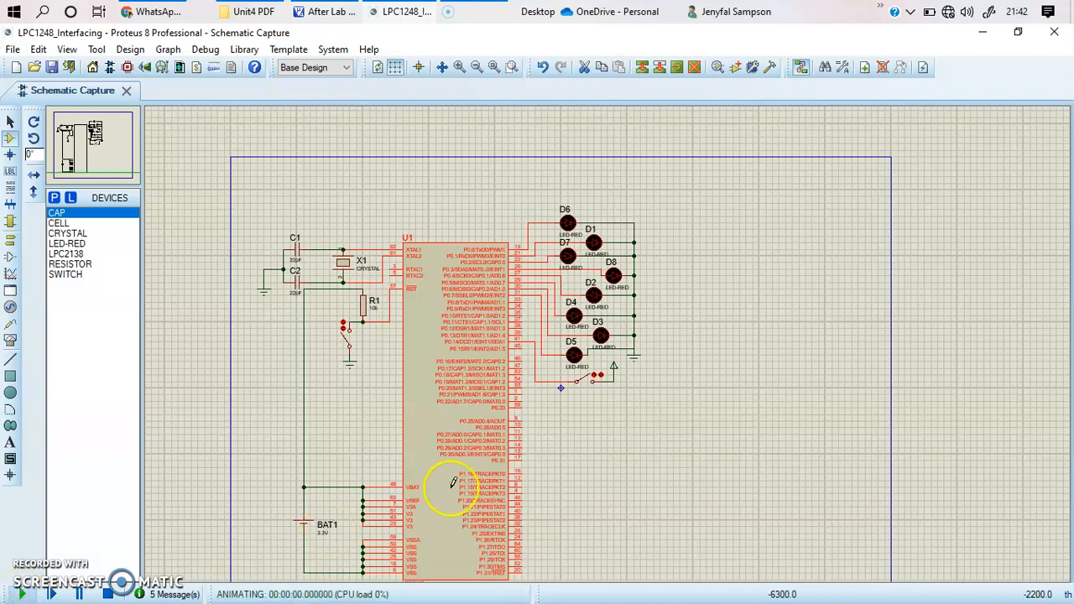
left_click(325, 14)
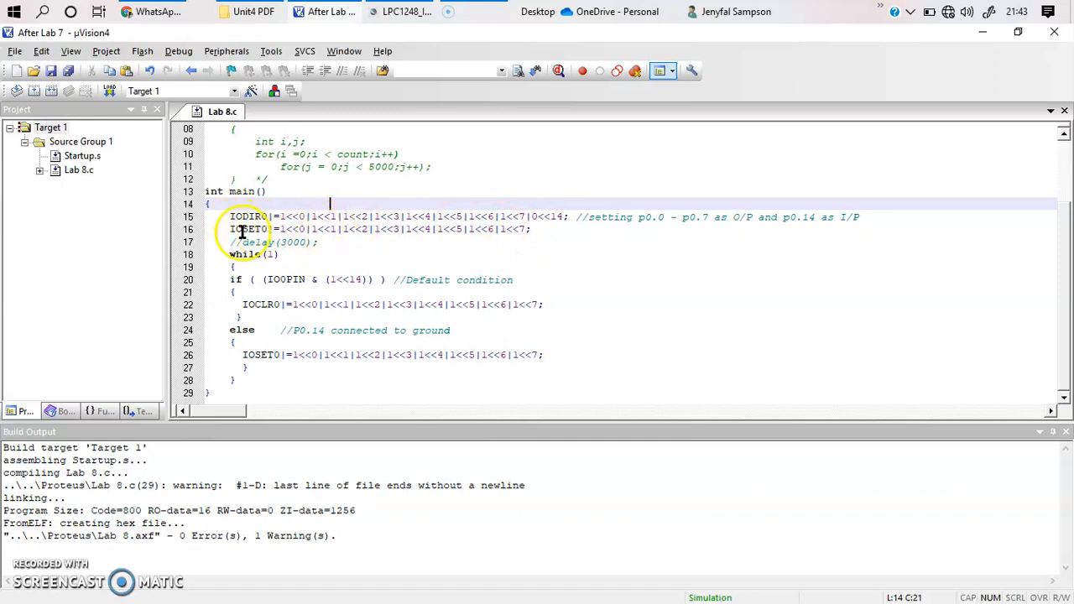
left_click(390, 12)
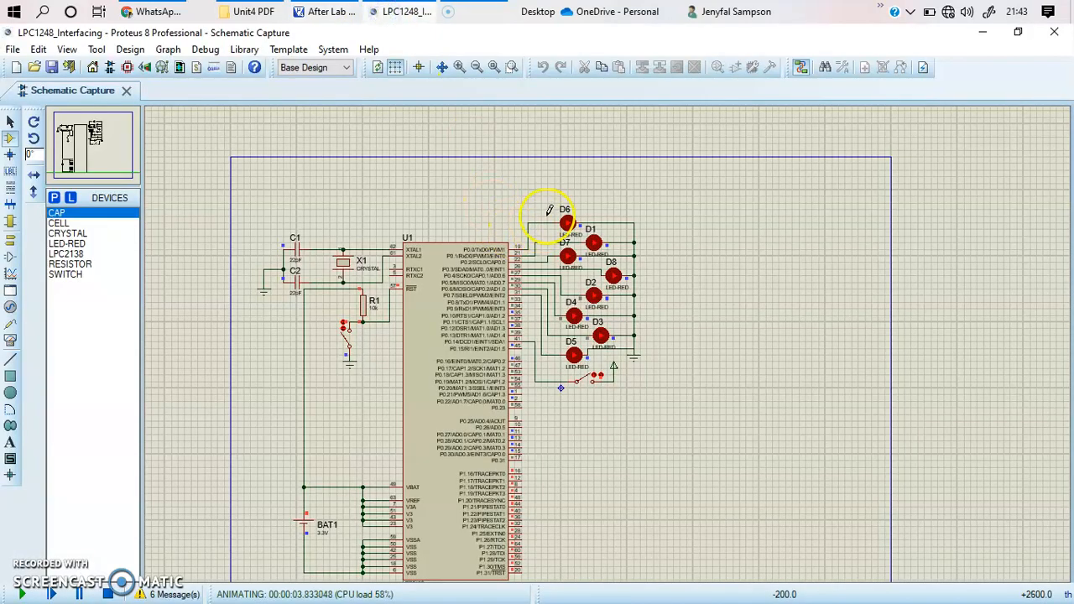
Close the P0.14 switch in the running Proteus simulation and compare the LEDs with the IO0PIN condition and IOCLR0 line in µVision
left_click(319, 15)
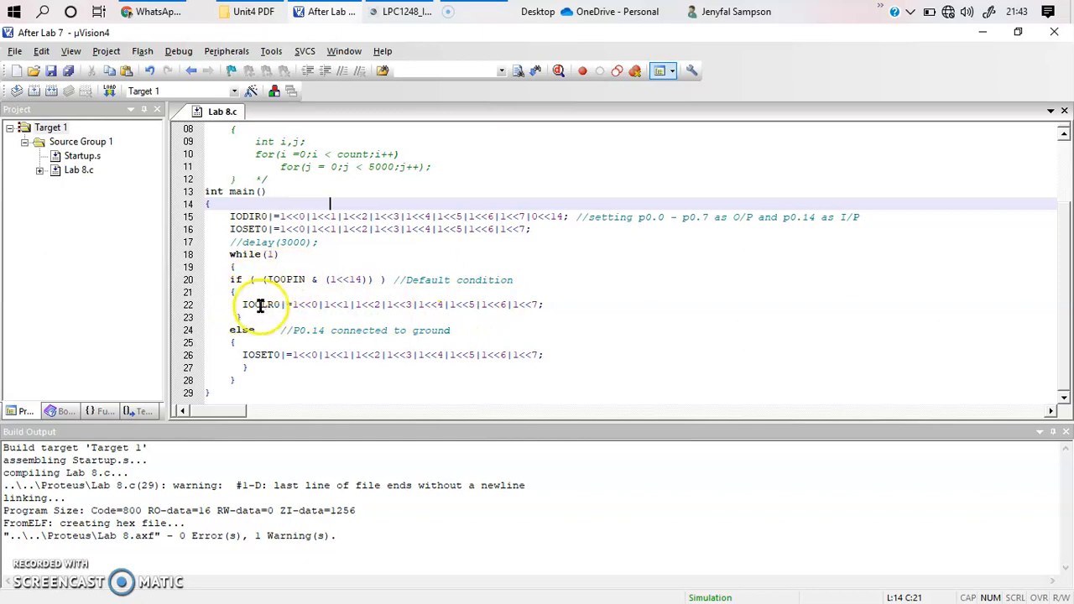
left_click(387, 12)
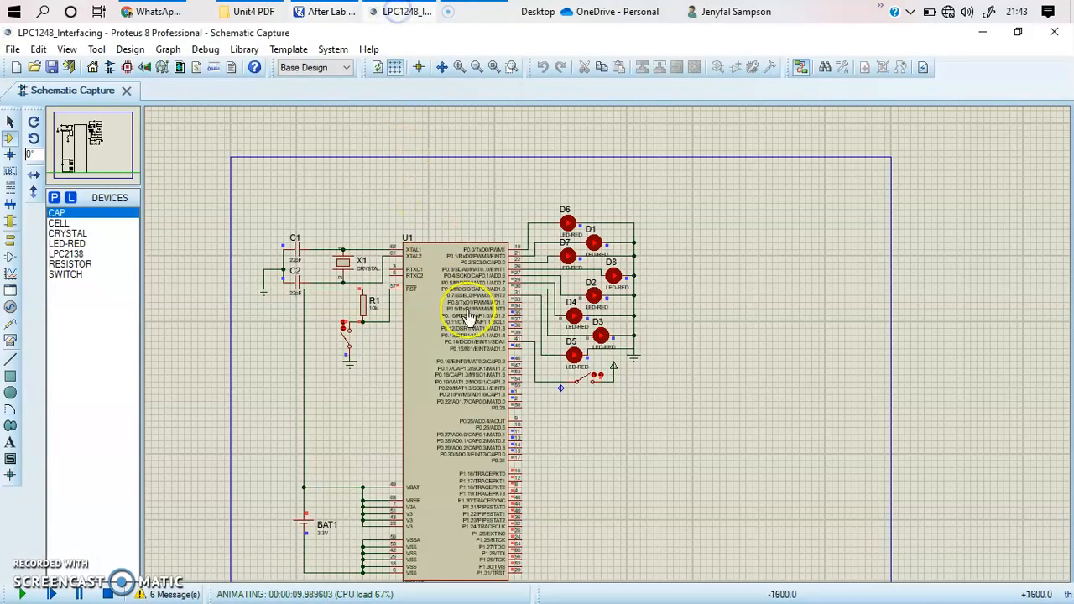
left_click(587, 383)
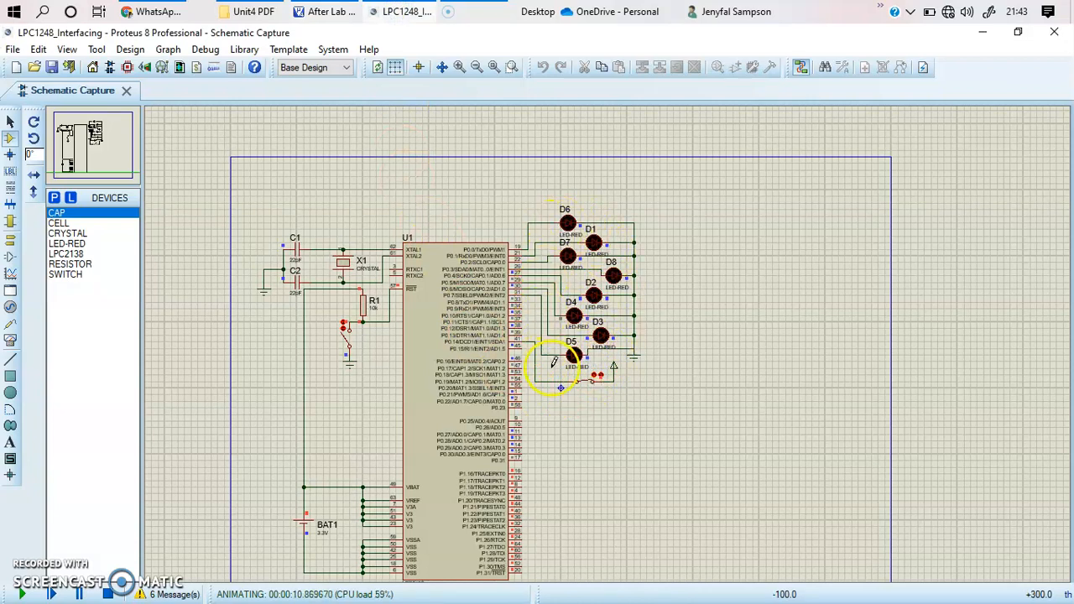
key("alt+Tab")
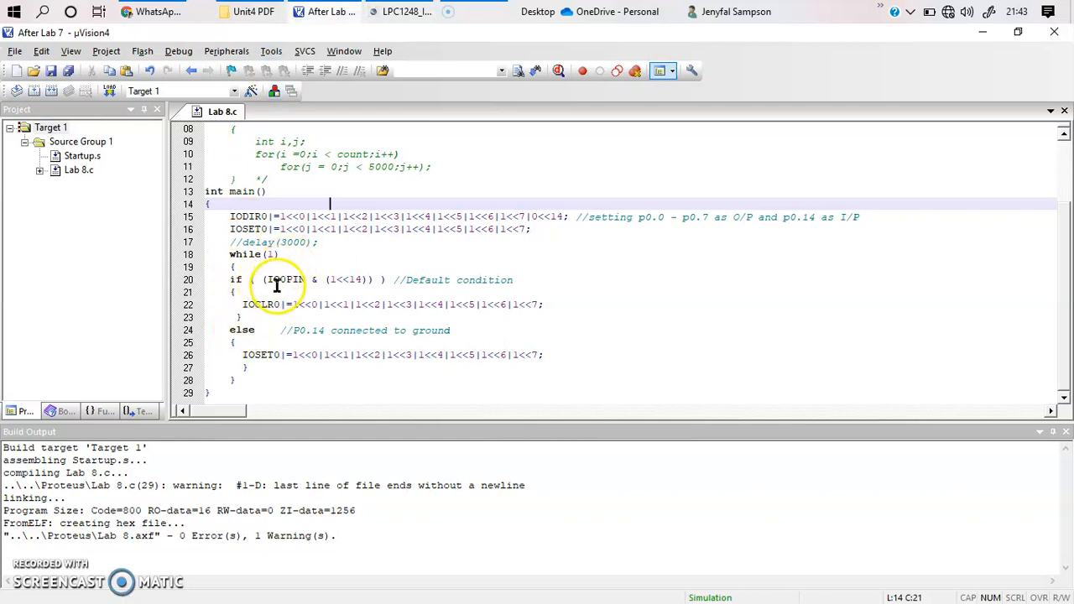
left_click(388, 15)
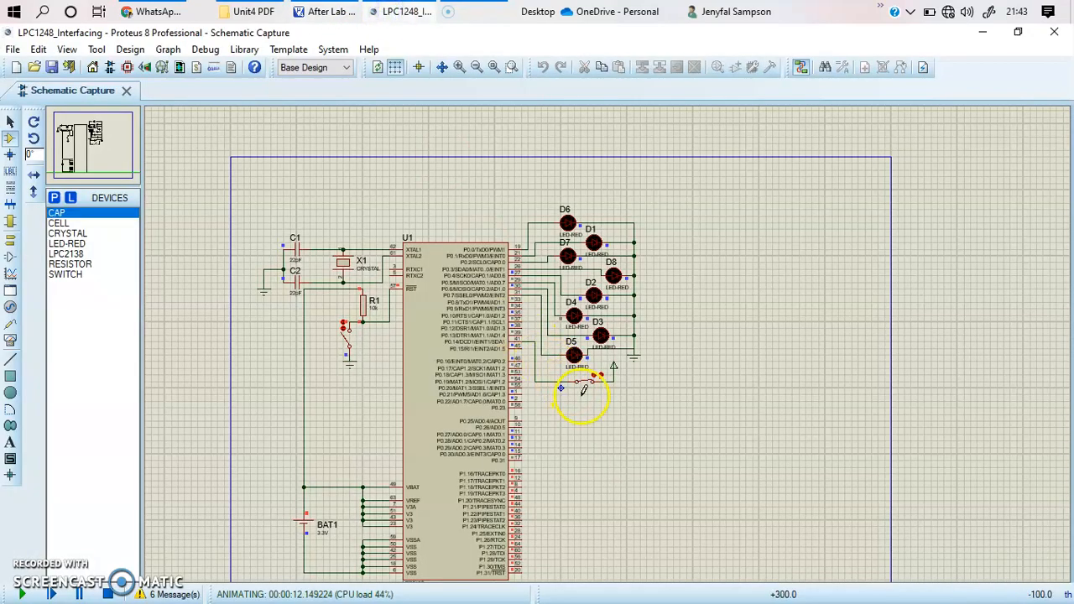
Check the else branch of Lab 8.c in µVision, then toggle the P0.14 switch repeatedly in Proteus, leaving it closed
left_click(329, 12)
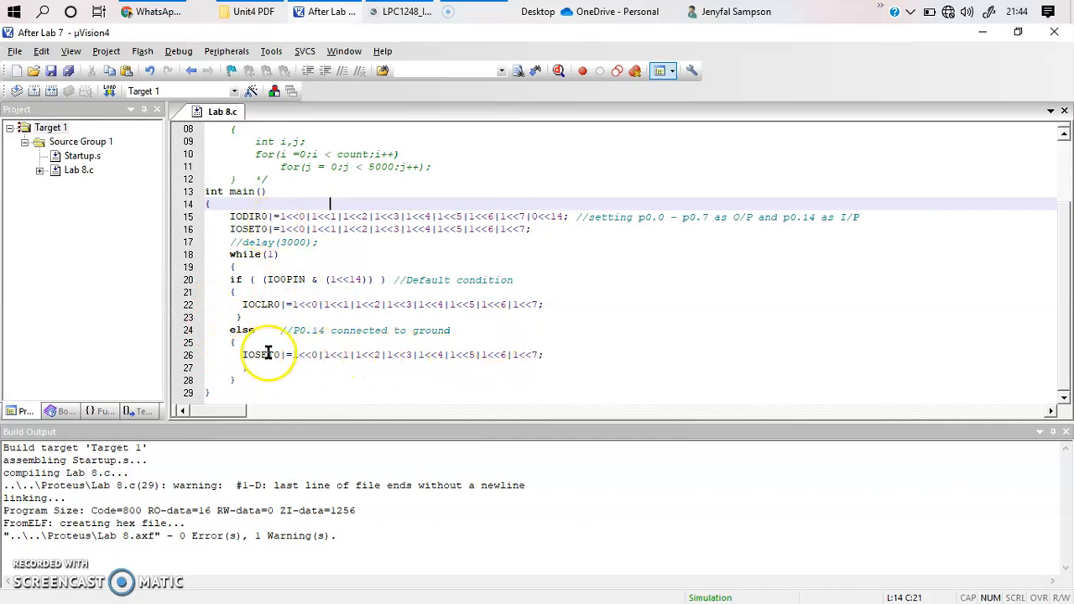
left_click(385, 13)
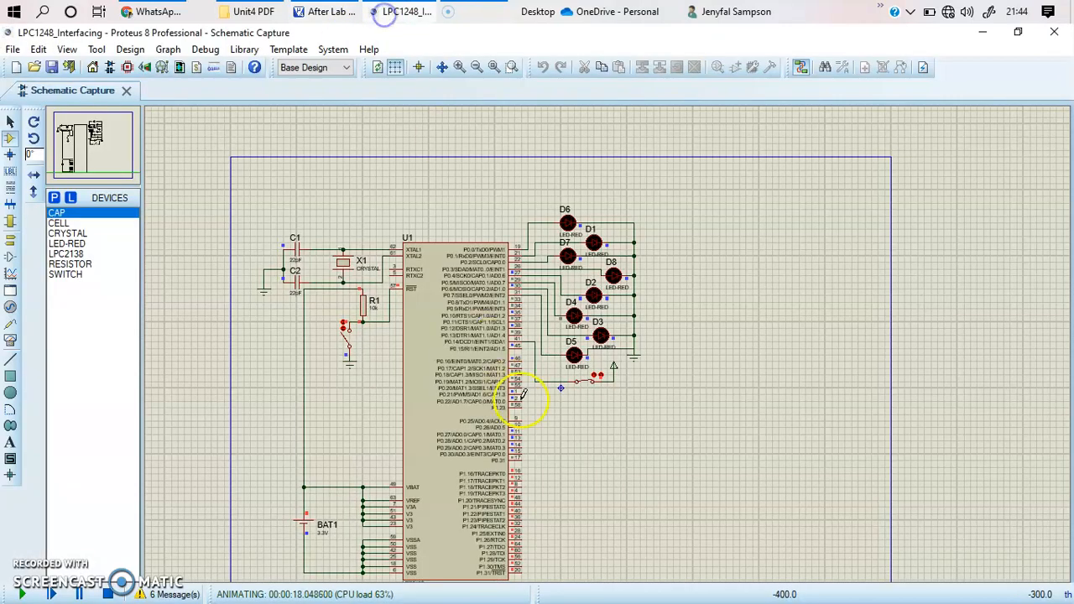
left_click(585, 384)
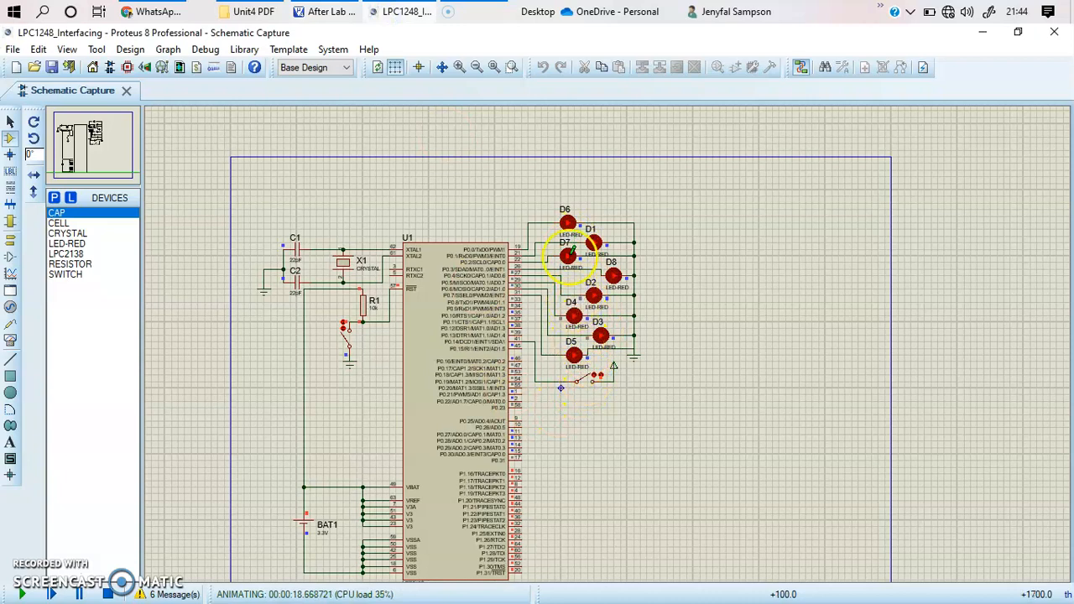
left_click(586, 382)
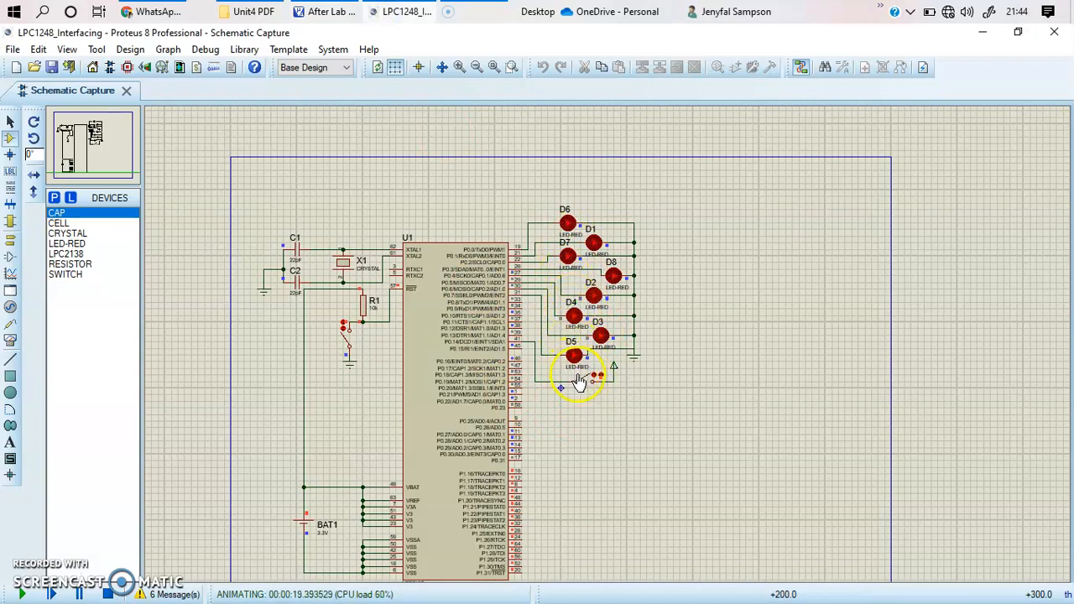
left_click(585, 382)
left_click(586, 382)
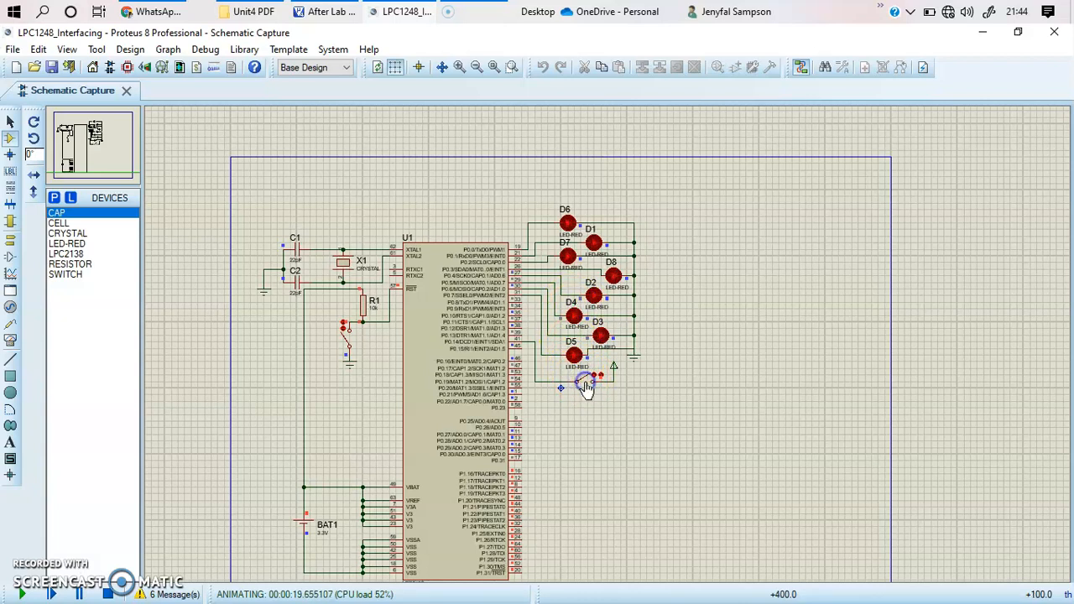
left_click(586, 378)
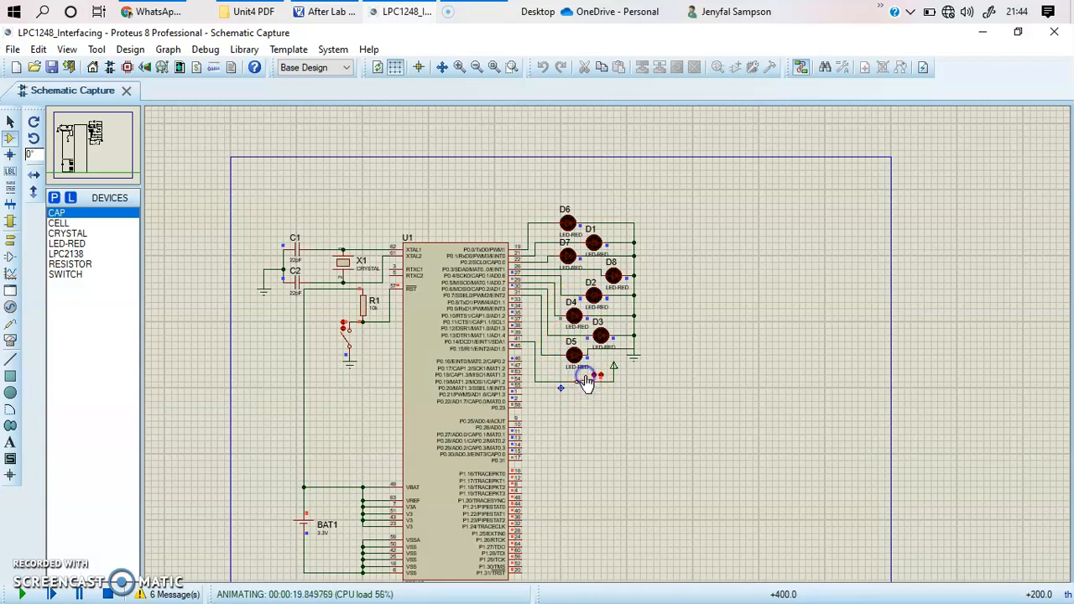
Switch to µVision and negate the if condition on line 20 of Lab 8.c by adding "!" before (IO0PIN & (1<<14))
left_click(319, 14)
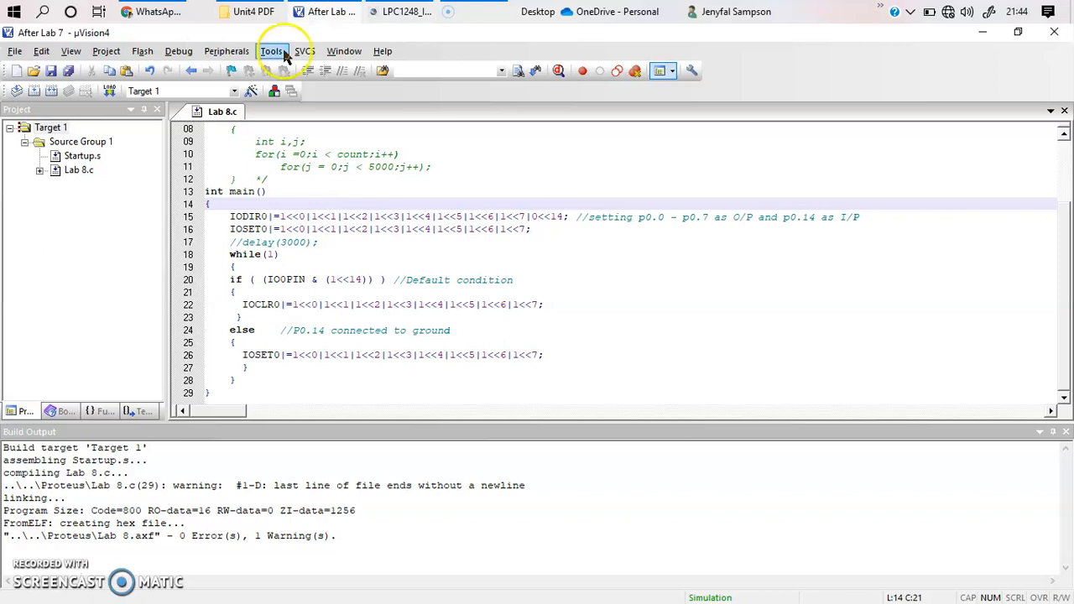
left_click(261, 281)
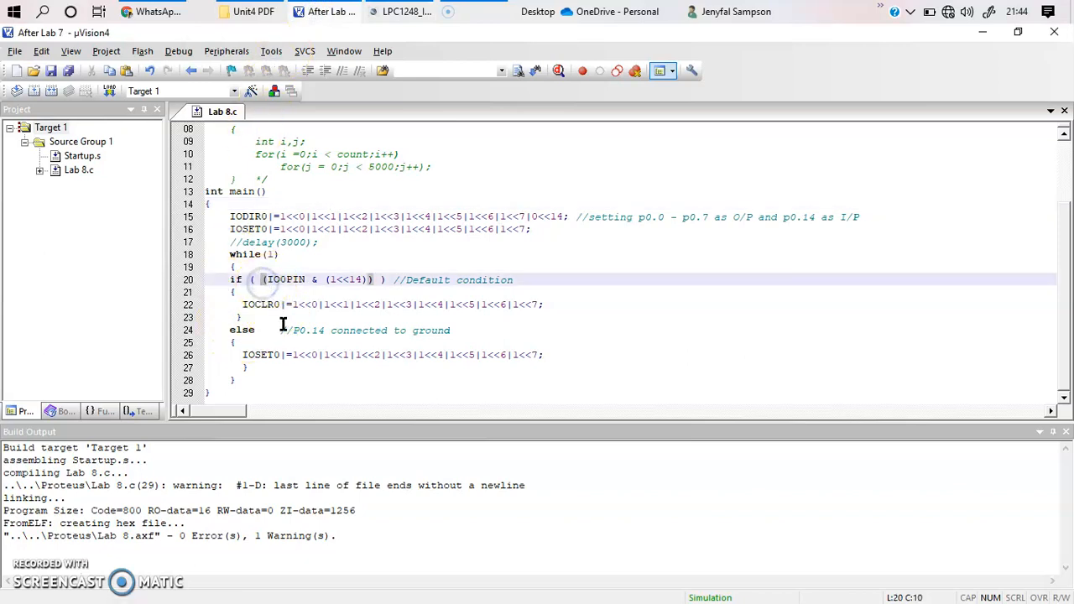
type("!")
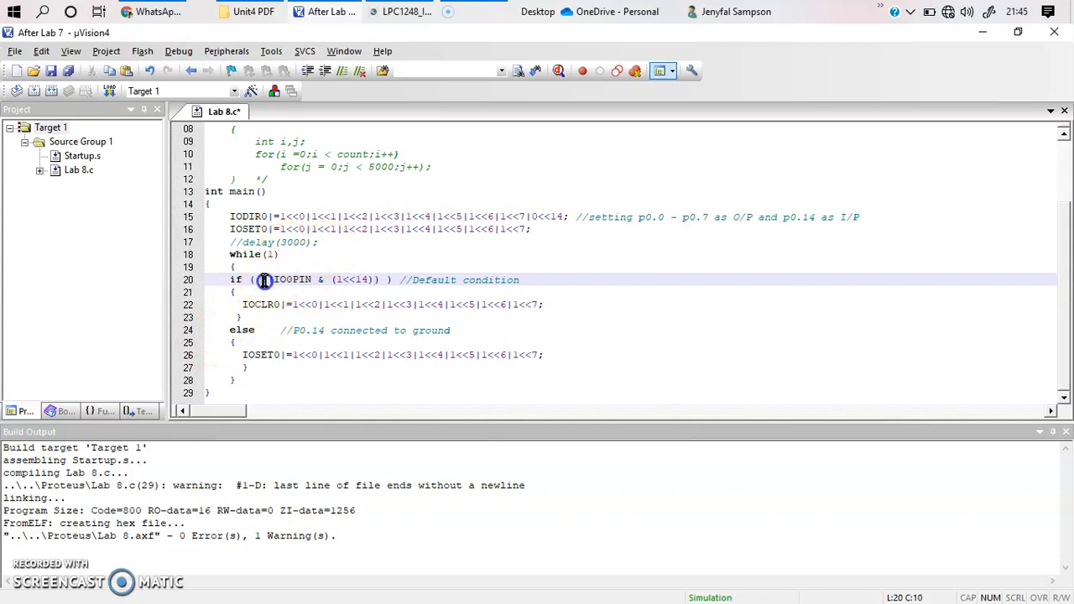
left_click(285, 302)
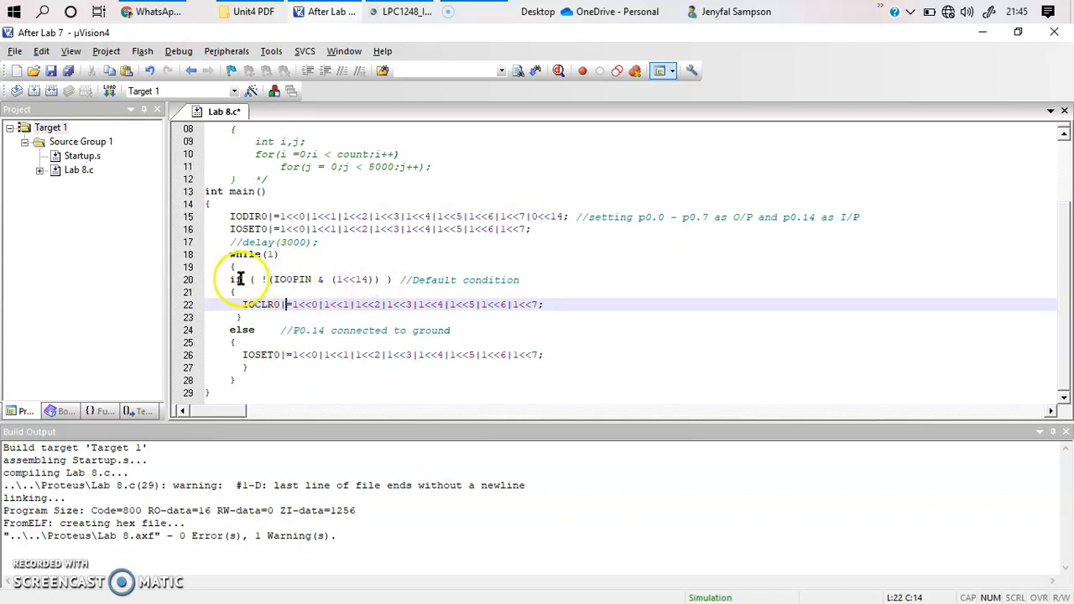
left_click(263, 279)
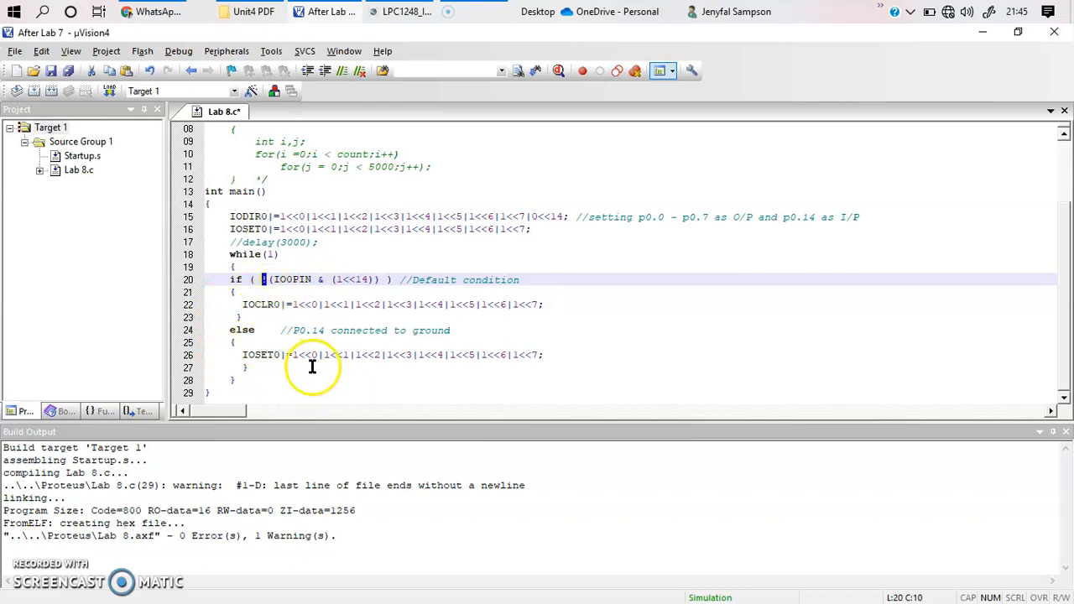
Review the start of Lab 8.c, then return to Proteus and open the P0.14 switch in the running simulation
scroll(311, 367, "up", 2)
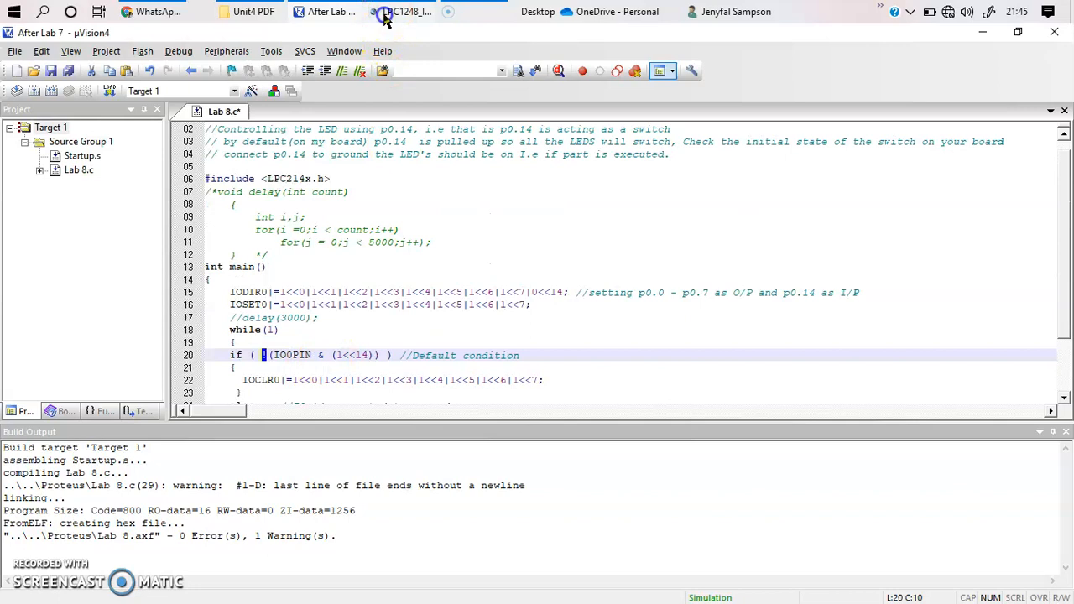
left_click(394, 12)
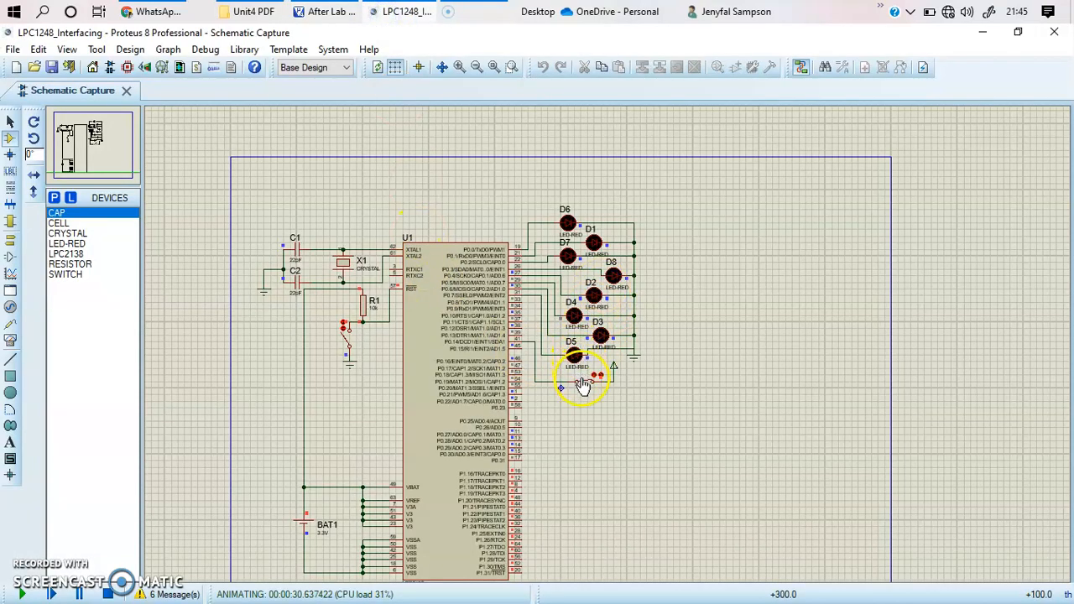
left_click(583, 381)
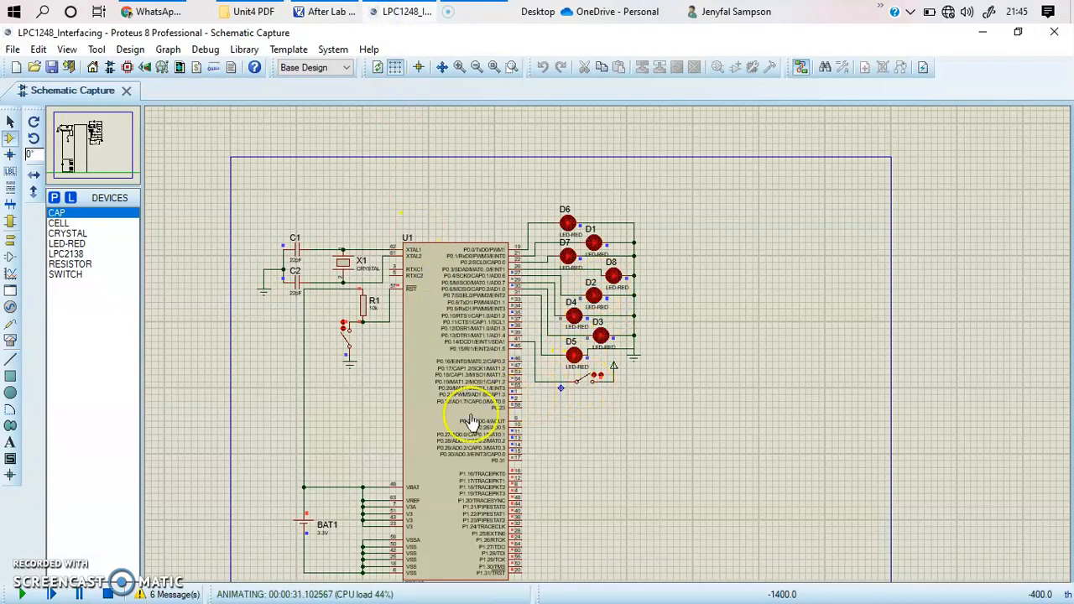